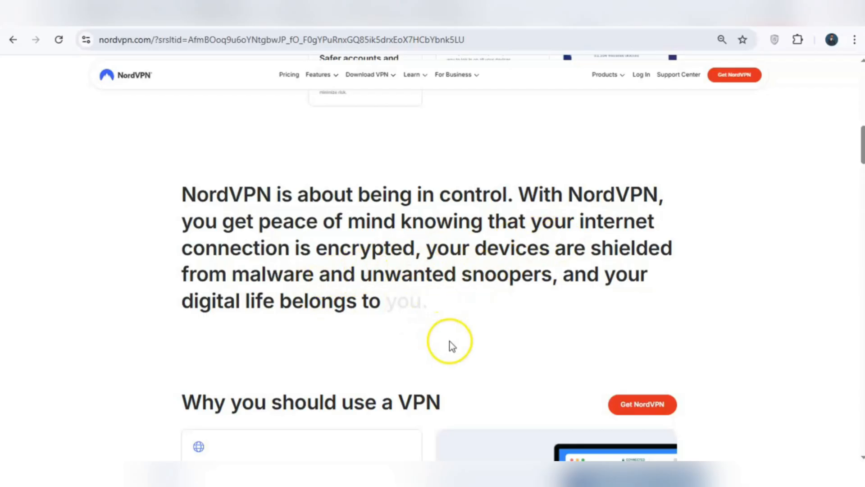
Read the NordVPN homepage's introduction and the "Why you should use a VPN" section
scroll(411, 333, "down", 4)
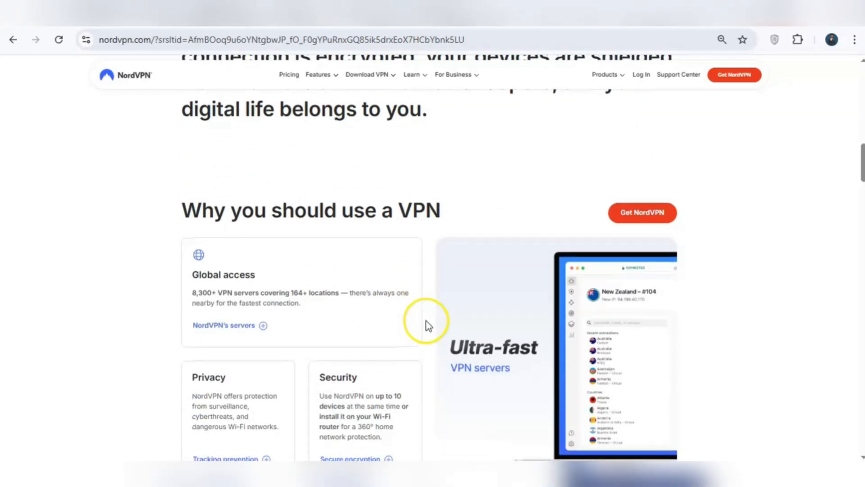
scroll(426, 320, "down", 1)
left_click_drag(184, 153, 440, 152)
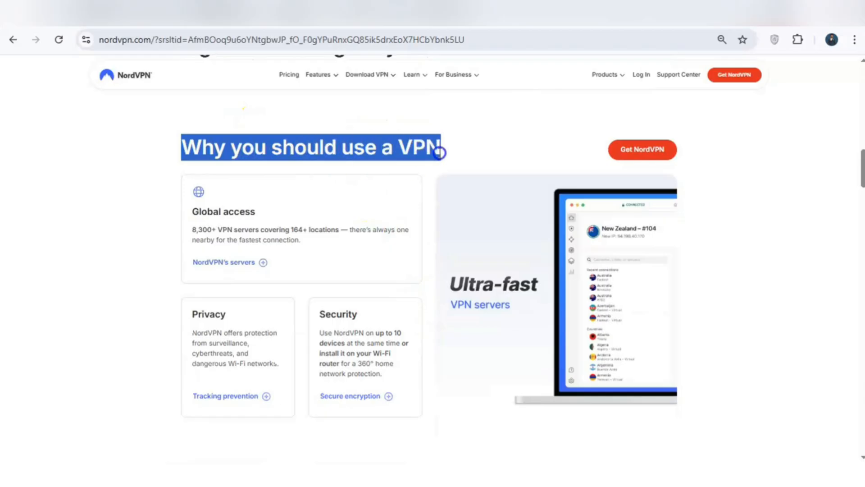
left_click(452, 153)
scroll(415, 260, "down", 1)
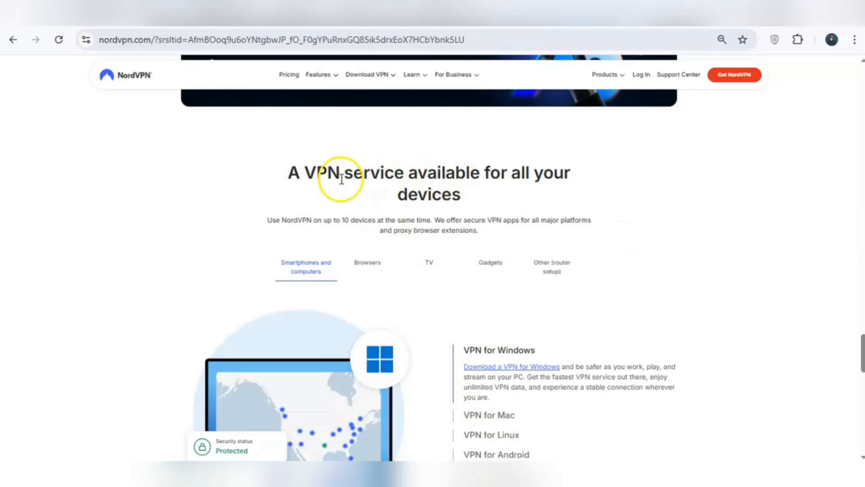
Review the "A VPN service available for all your devices" section and show its Browsers and Other (router setup) options
left_click_drag(289, 172, 460, 188)
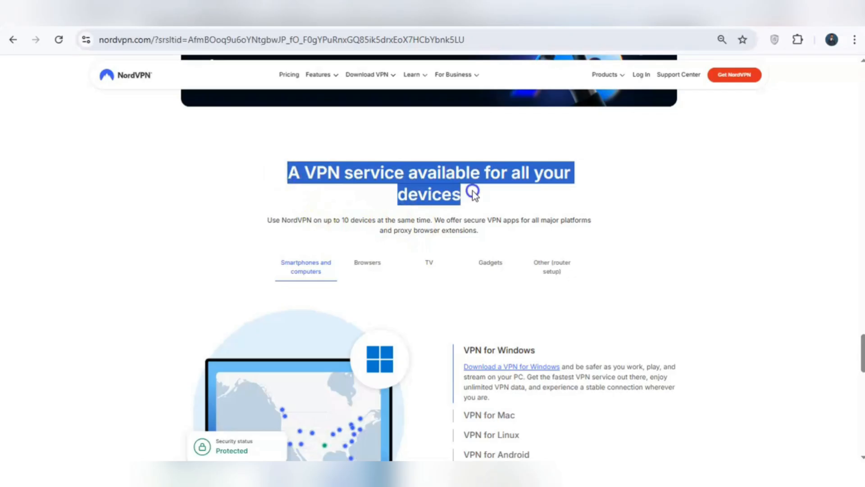
left_click(473, 193)
scroll(442, 278, "down", 1)
left_click(367, 201)
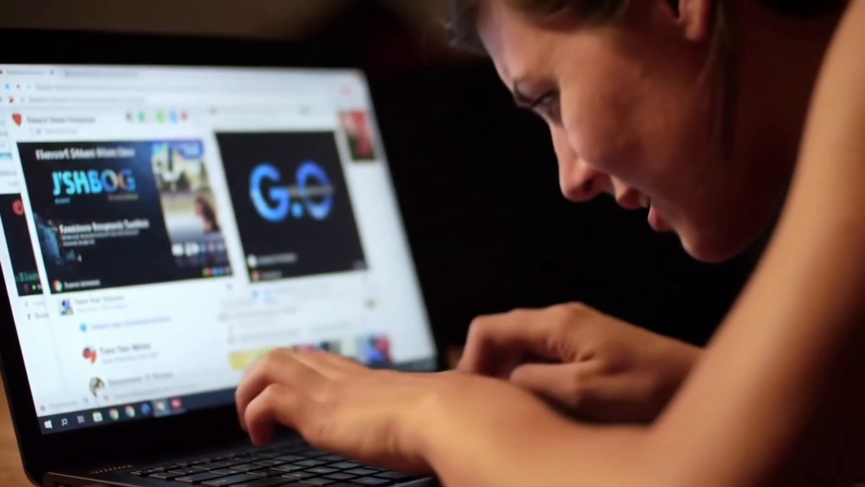
left_click(540, 203)
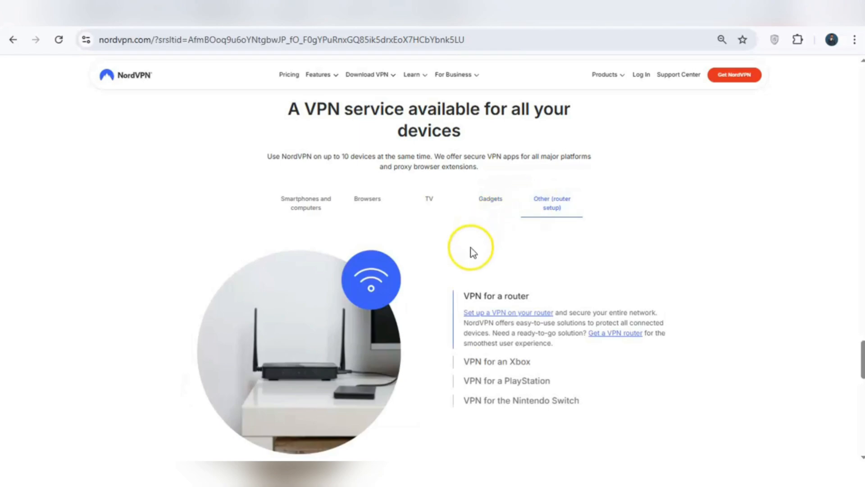
Look through the VPN definition and the Frequently Asked Questions near the end of the homepage
scroll(471, 251, "down", 4)
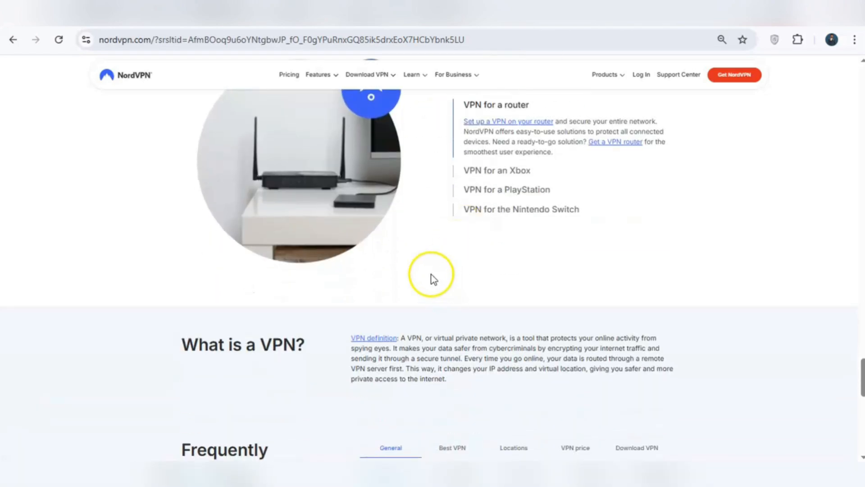
scroll(432, 277, "down", 4)
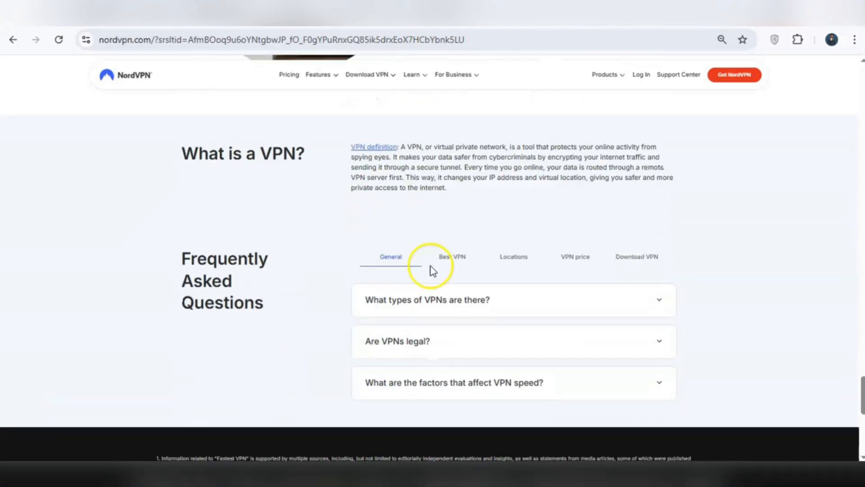
scroll(427, 233, "down", 3)
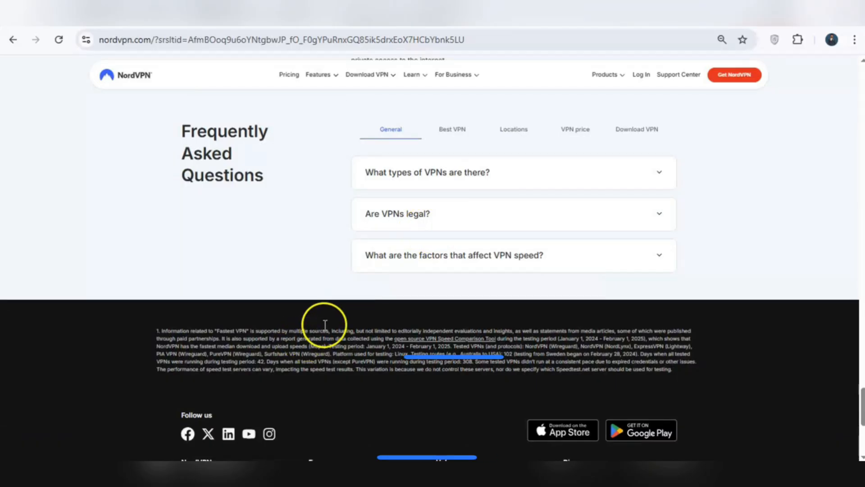
Open the "What is a VPN?" page and the NordVPN pricing page
mouse_move(316, 75)
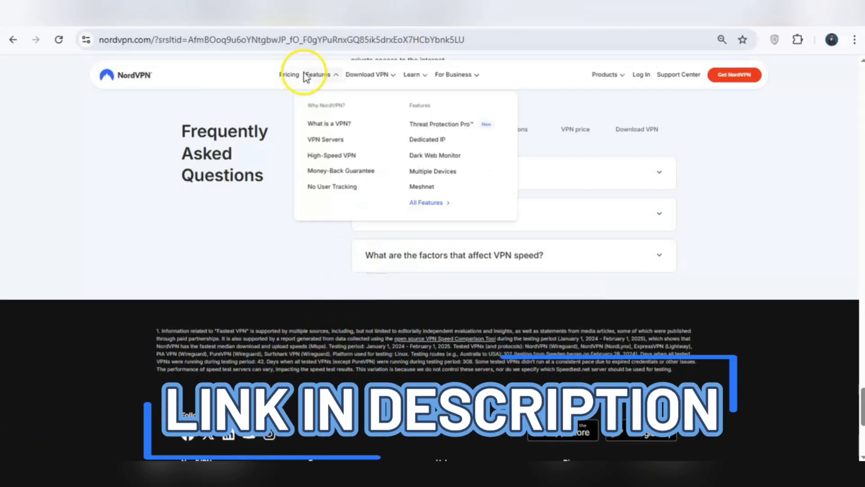
left_click(330, 125)
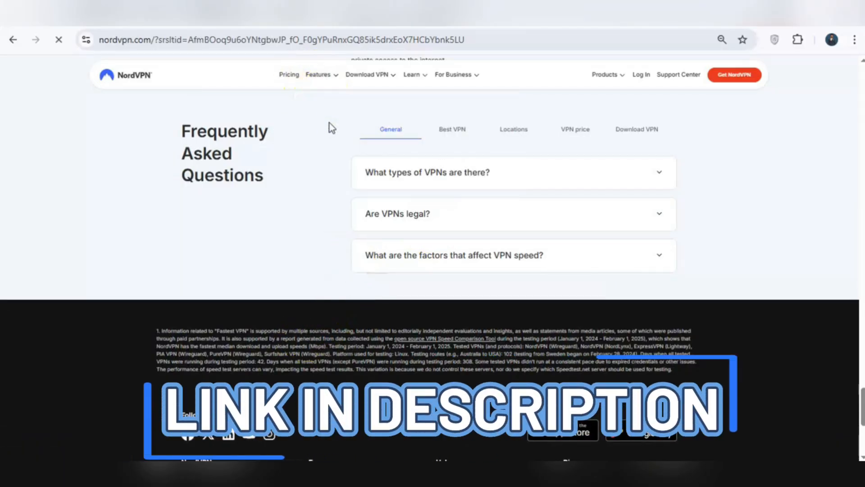
left_click(293, 74)
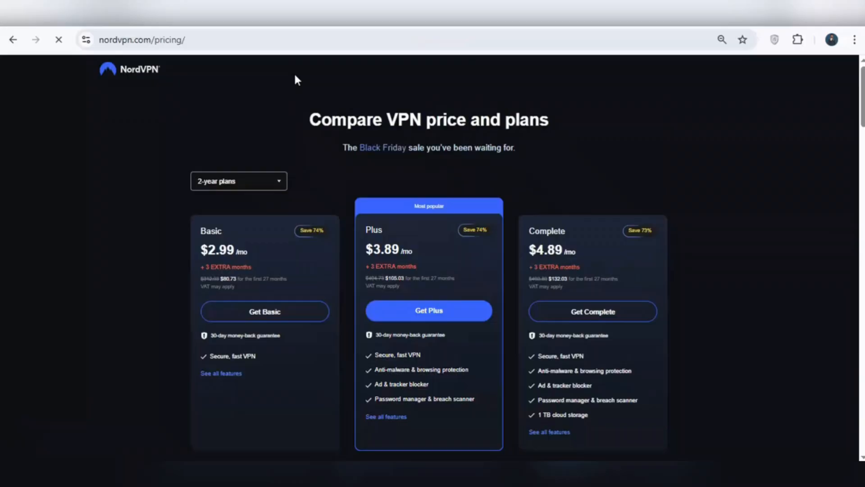
Open the full plan comparison and review the features of the 2-year Basic, Plus and Complete plans
left_click(264, 311)
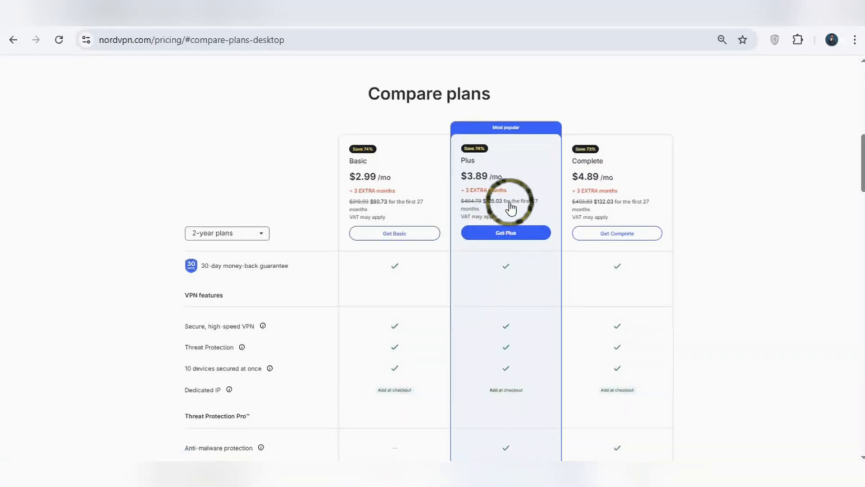
scroll(469, 334, "down", 2)
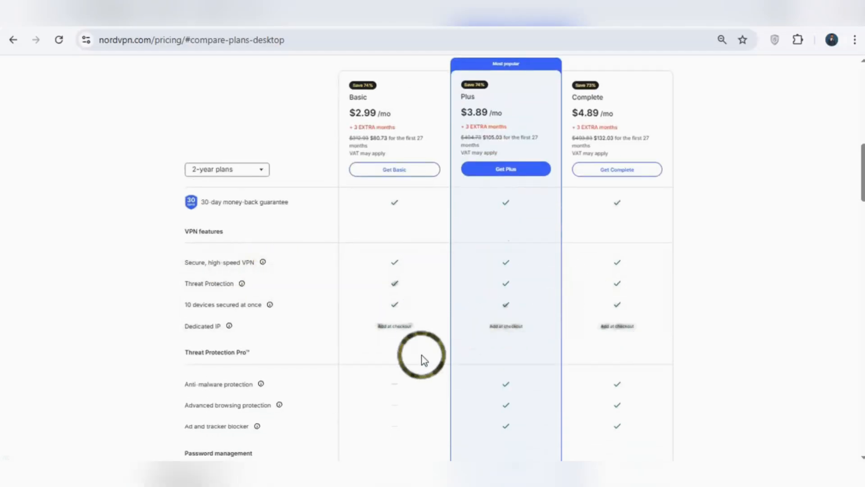
scroll(422, 359, "down", 5)
scroll(417, 374, "down", 3)
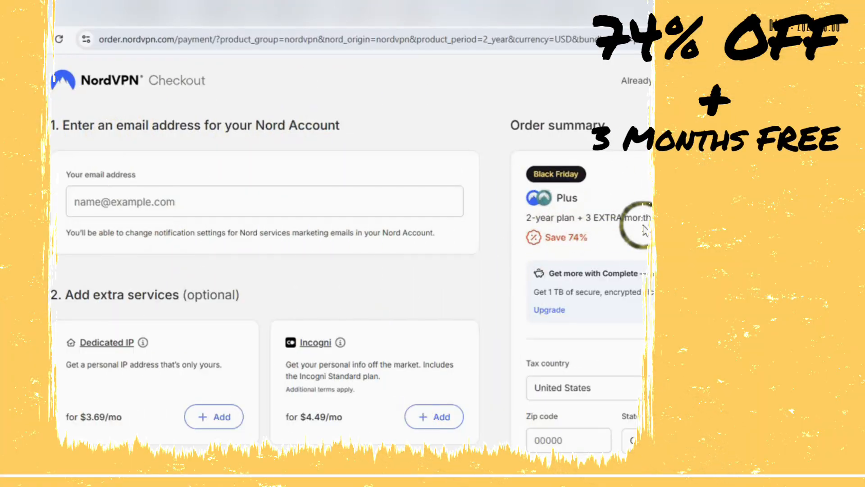
Review the Plus plan's checkout page, covering the extra services, payment methods, order summary and purchase option
scroll(374, 237, "down", 1)
scroll(374, 237, "down", 2)
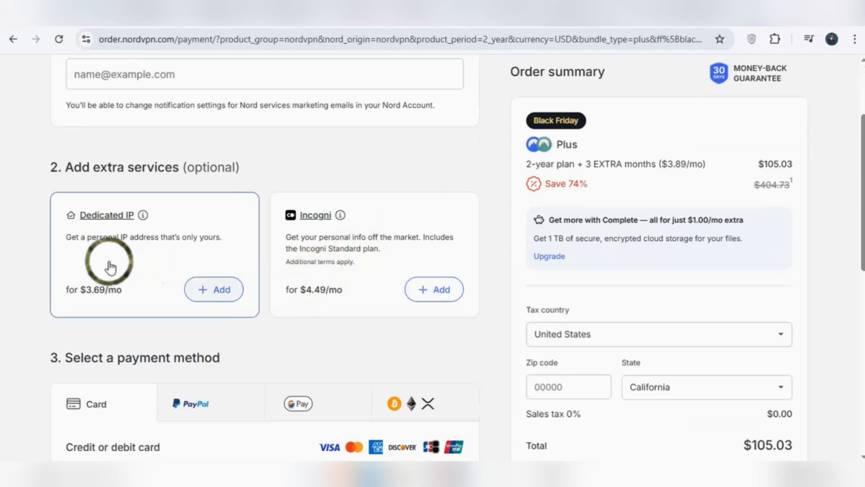
scroll(356, 314, "down", 5)
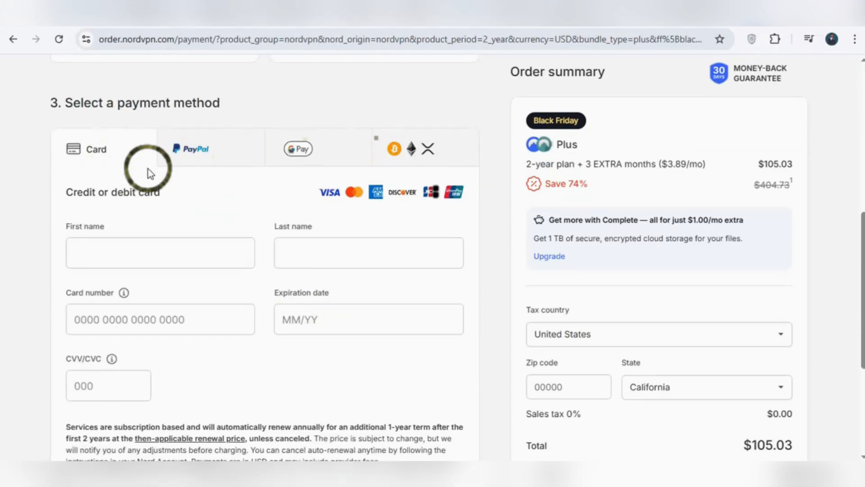
scroll(322, 243, "down", 3)
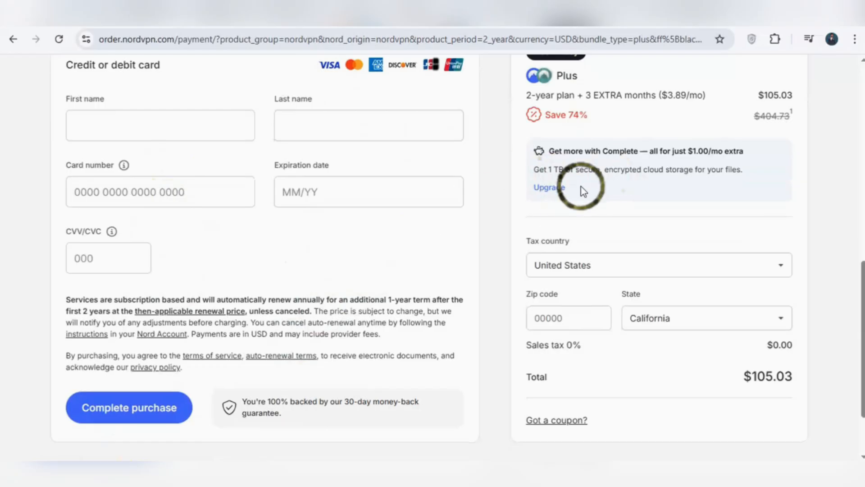
scroll(309, 267, "down", 2)
left_click(149, 329)
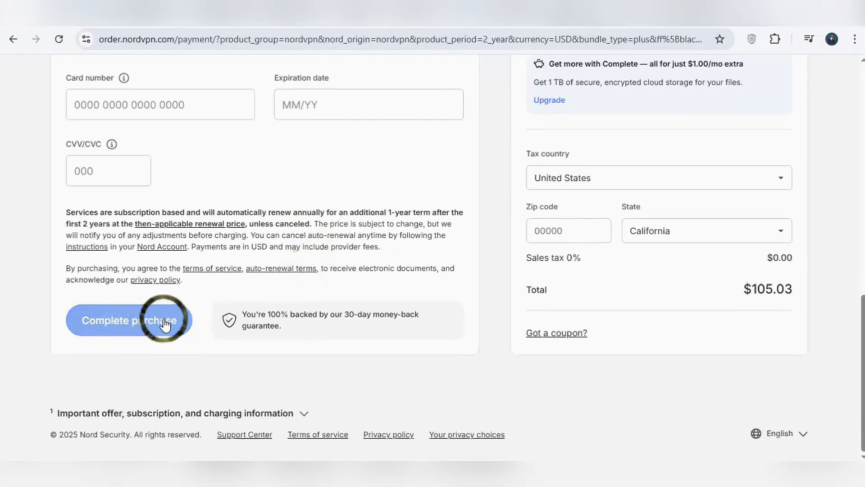
scroll(236, 329, "up", 13)
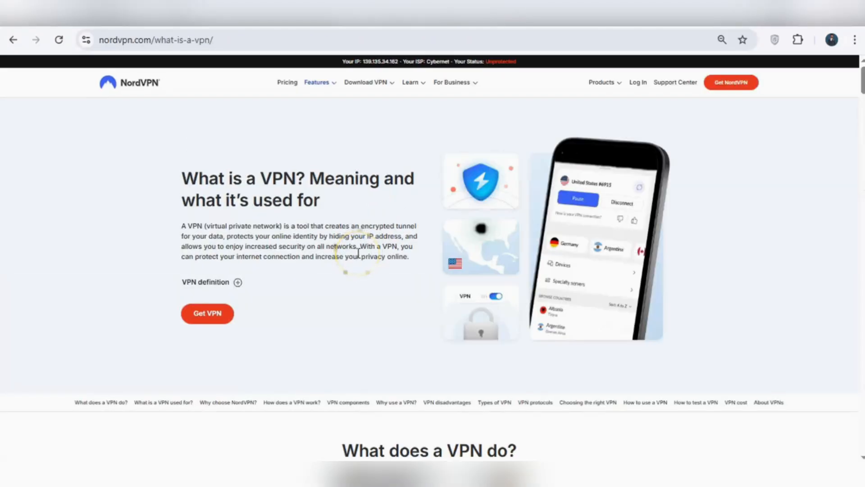
Read the opening of the "What is a VPN?" page and its section on what a VPN does
scroll(359, 258, "down", 3)
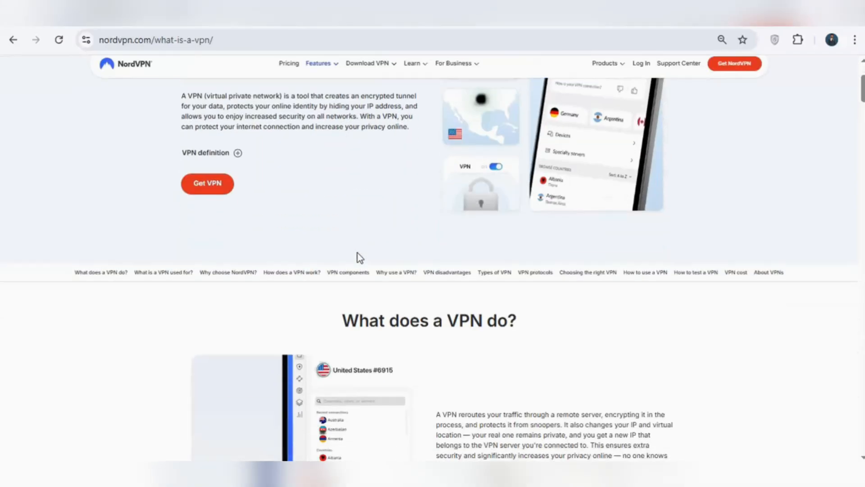
scroll(359, 257, "down", 2)
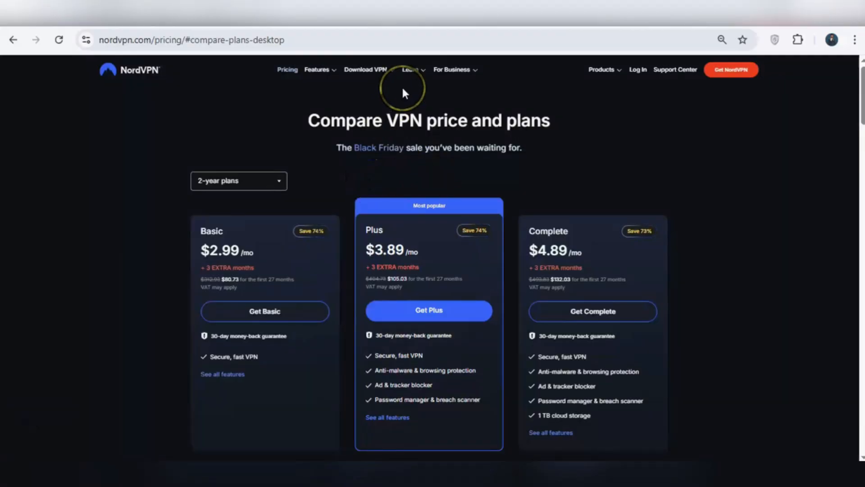
Open NordVPN's Windows download page from the pricing page and review the app download option and supported platforms
left_click(389, 73)
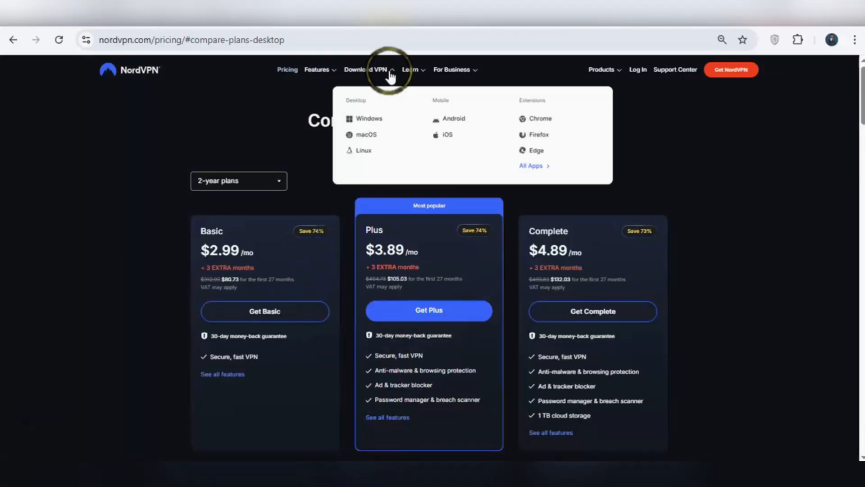
left_click(370, 121)
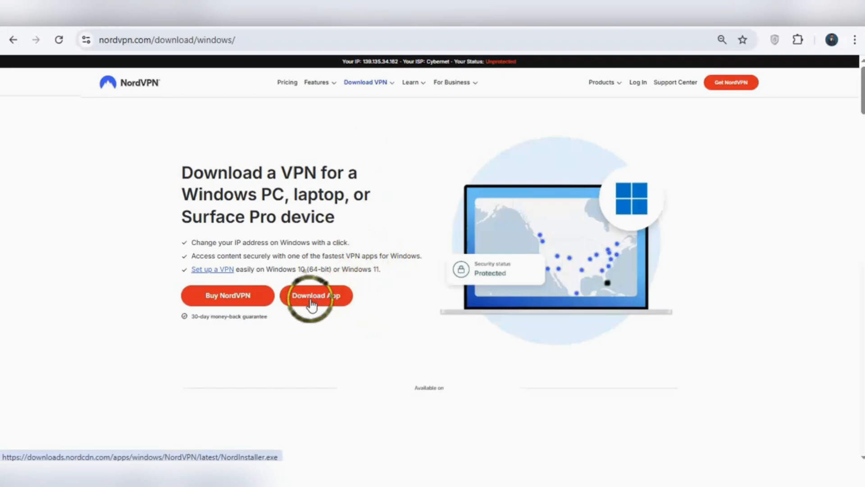
scroll(303, 276, "down", 5)
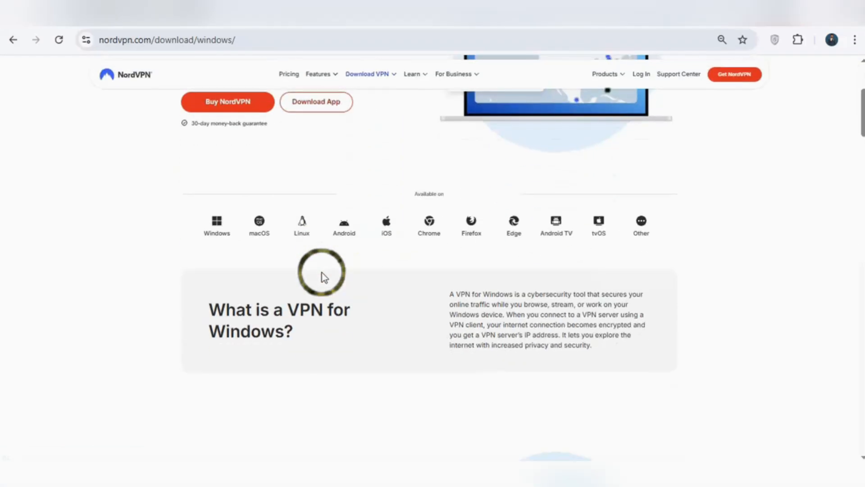
scroll(303, 270, "down", 4)
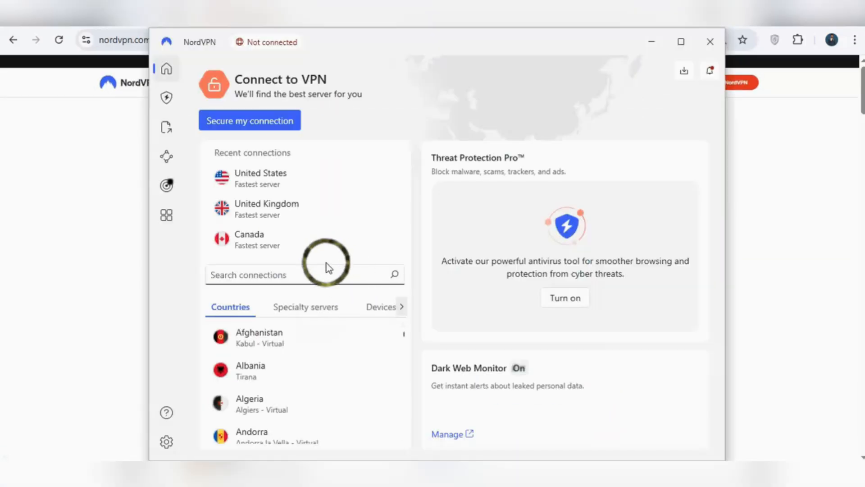
Connect to the best available server in the NordVPN desktop app and view the start of the country list
left_click(252, 127)
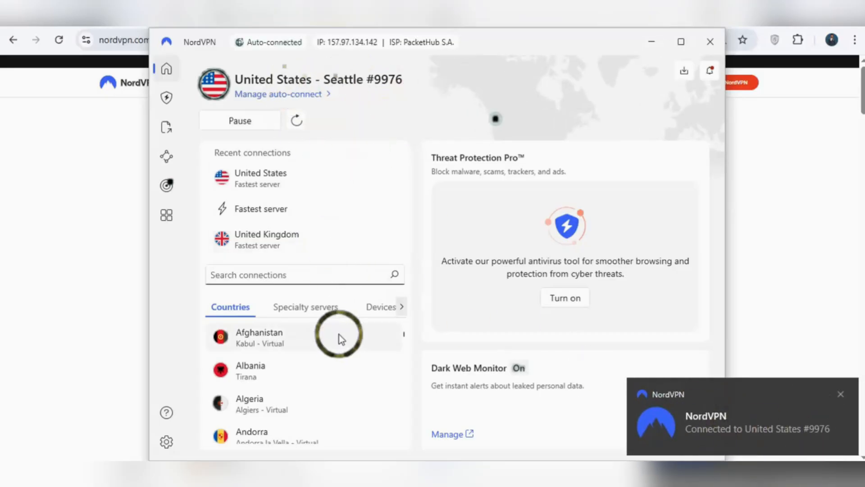
scroll(321, 334, "down", 5)
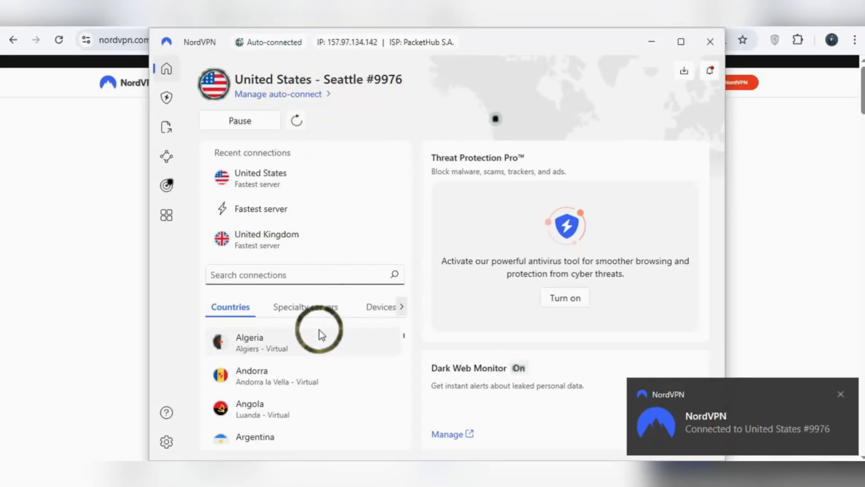
Search the available connections for "cancu", "mex" and "thai"
left_click(299, 275)
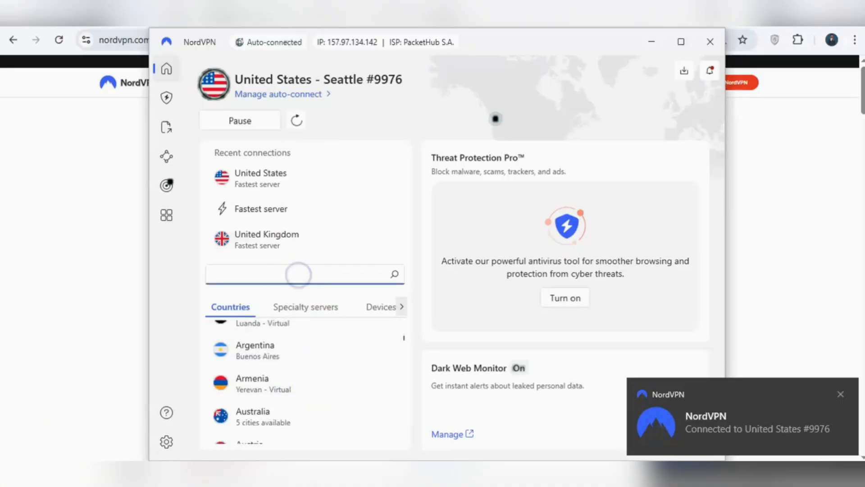
type("cancu")
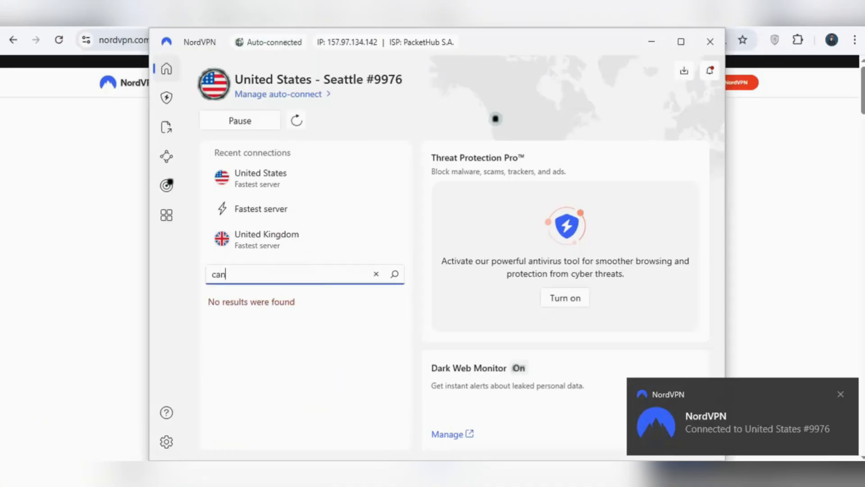
key("BackSpace")
key("BackSpace")
key("BackSpace")
type("mex")
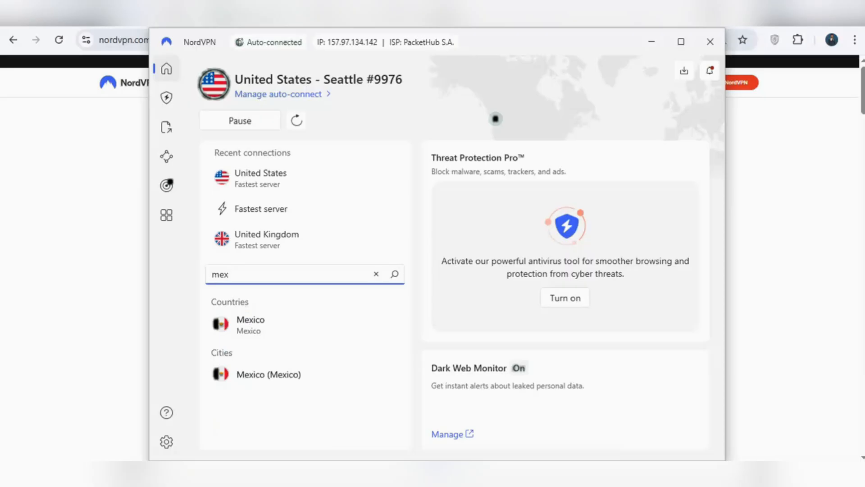
type("thai")
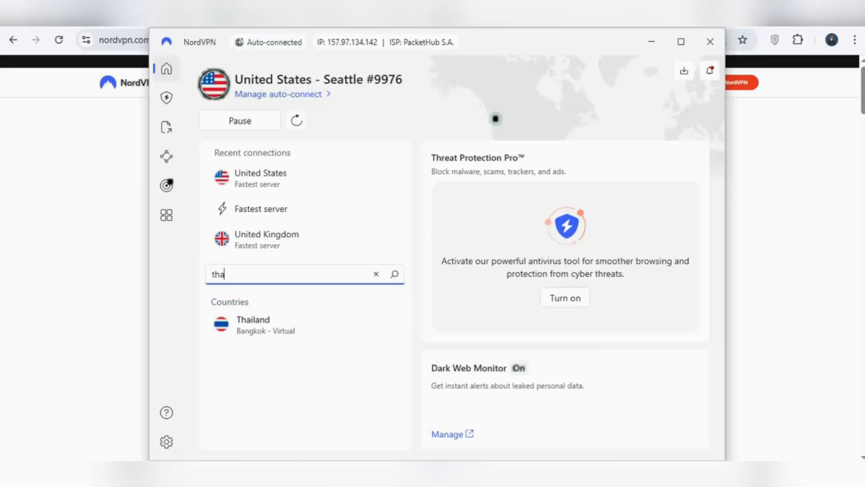
Clear the connection search and browse the alphabetical list of server countries
key("BackSpace")
key("BackSpace")
key("BackSpace")
scroll(282, 389, "down", 6)
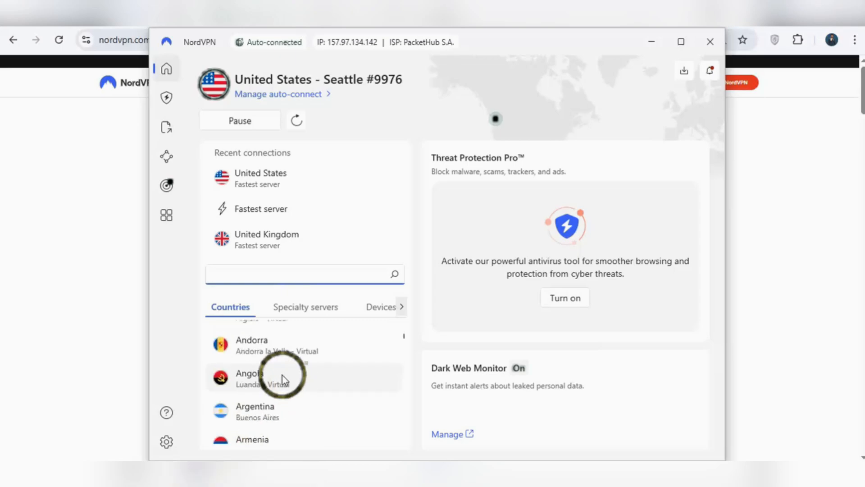
scroll(291, 375, "down", 8)
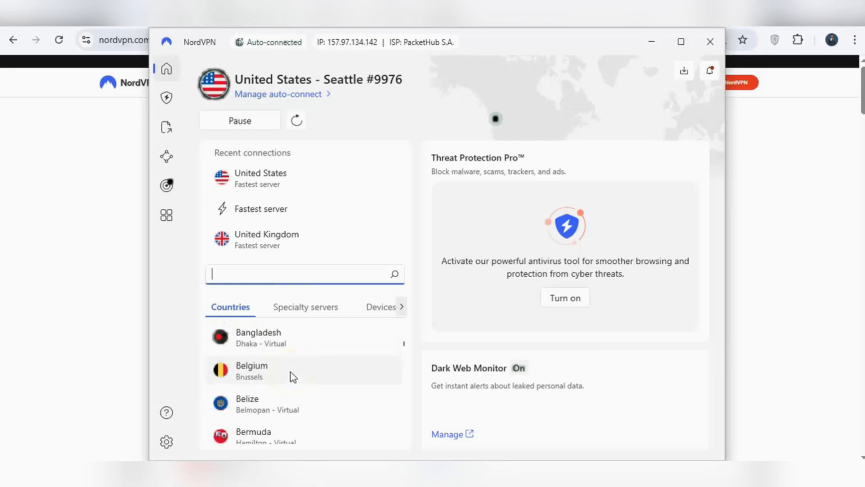
scroll(294, 377, "down", 6)
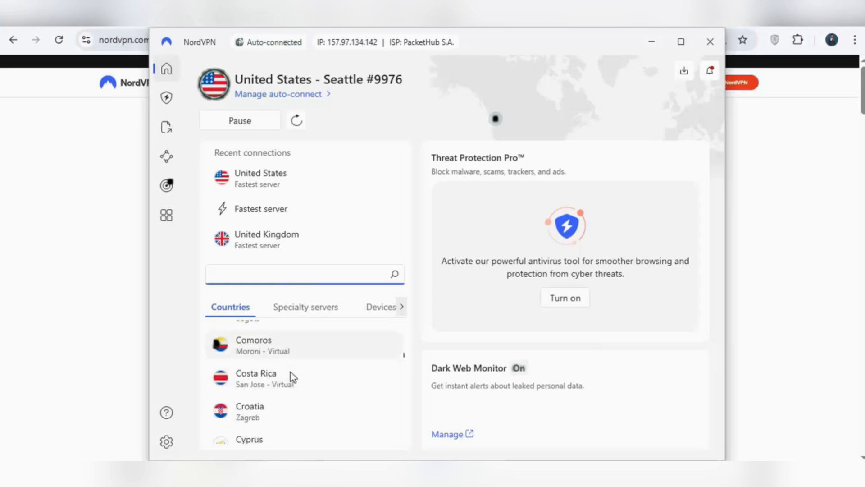
Open the Connection and security settings and view the network options for Auto-connect without changing them
left_click(275, 237)
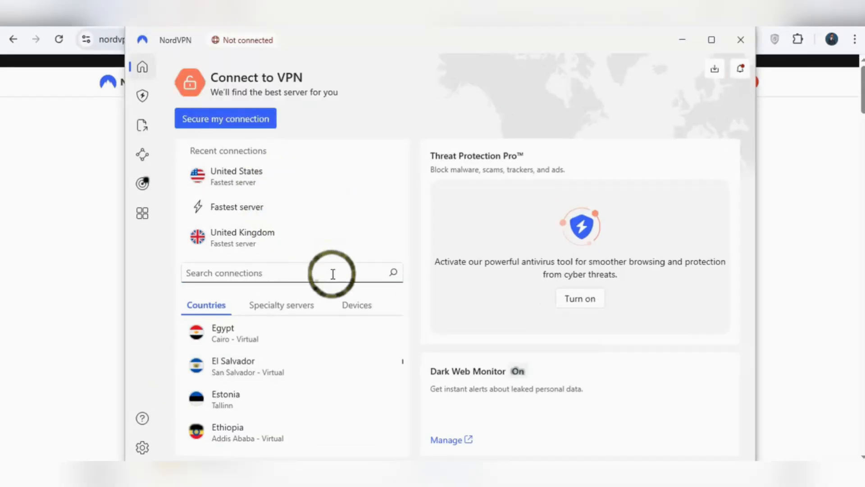
left_click(143, 447)
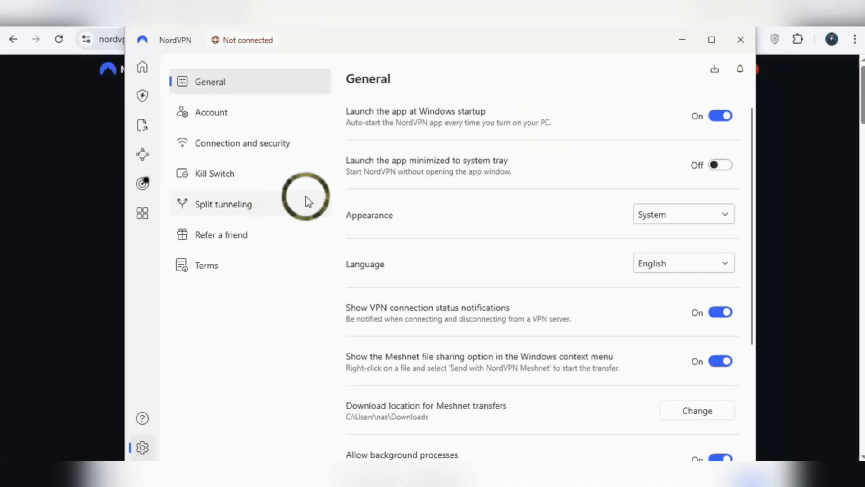
left_click(250, 147)
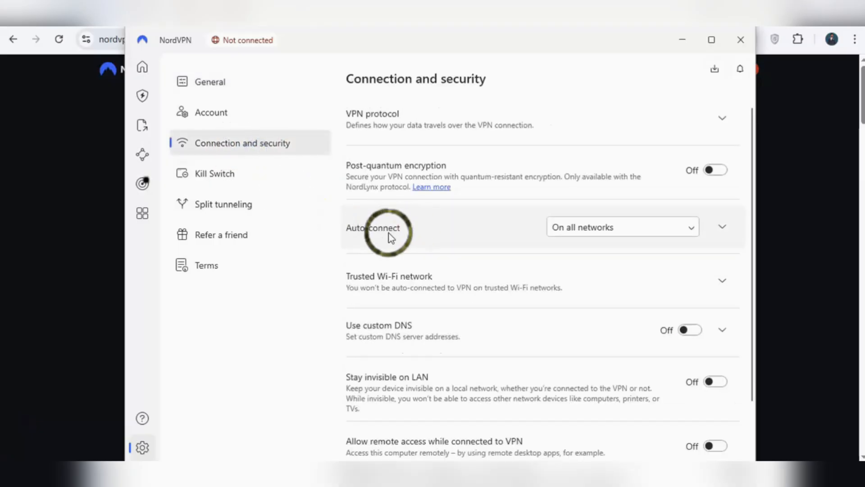
left_click(692, 230)
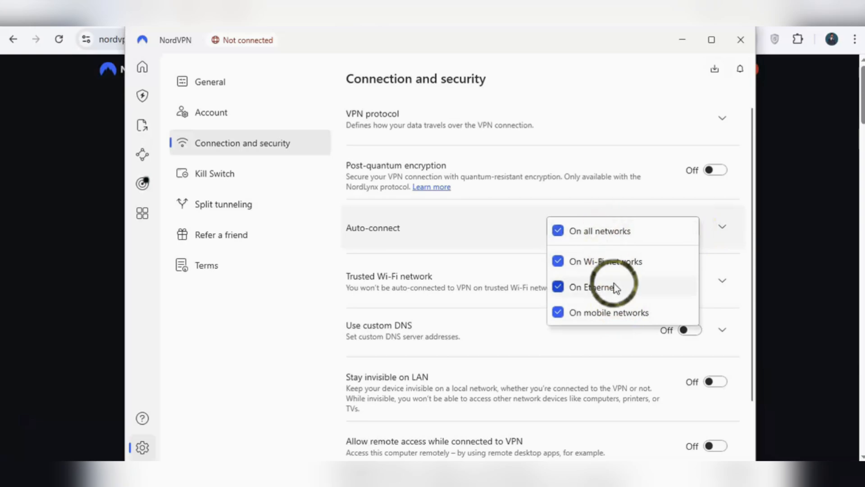
left_click(701, 212)
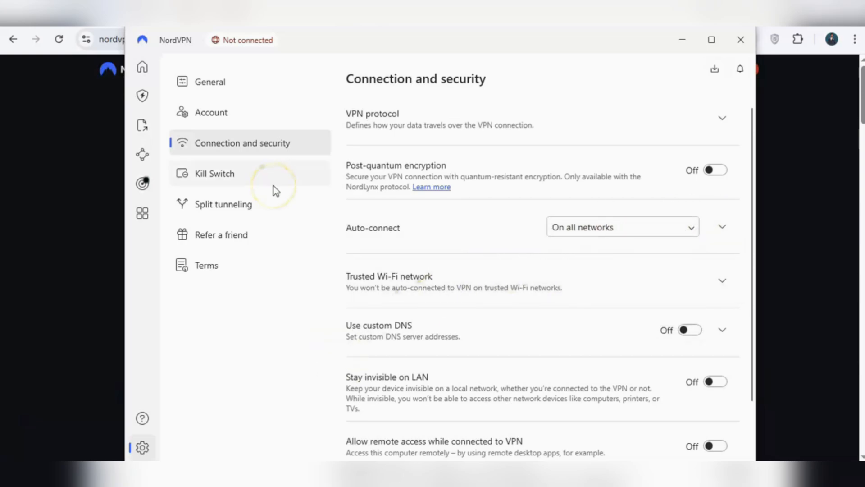
Review the Kill Switch settings, including the list of selected apps it applies to
left_click(215, 176)
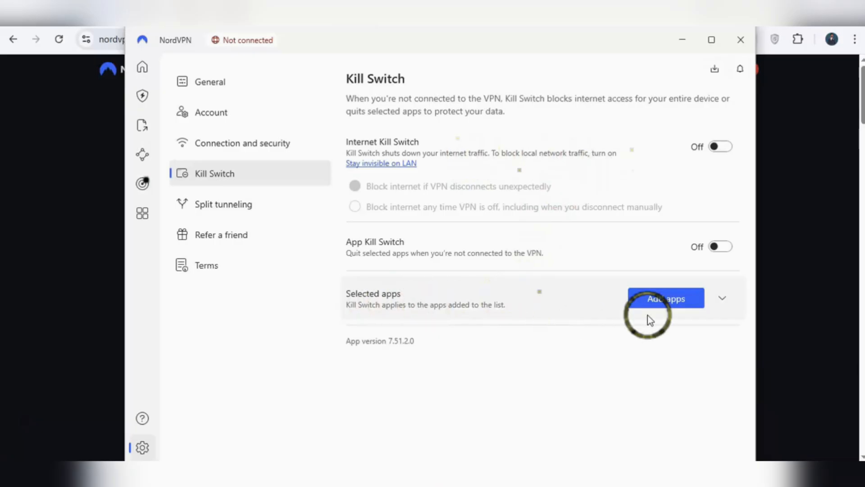
left_click(723, 299)
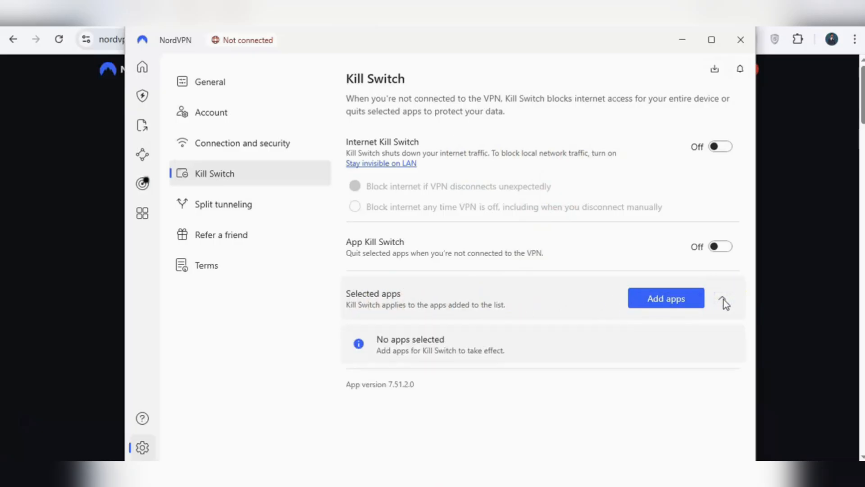
left_click(723, 299)
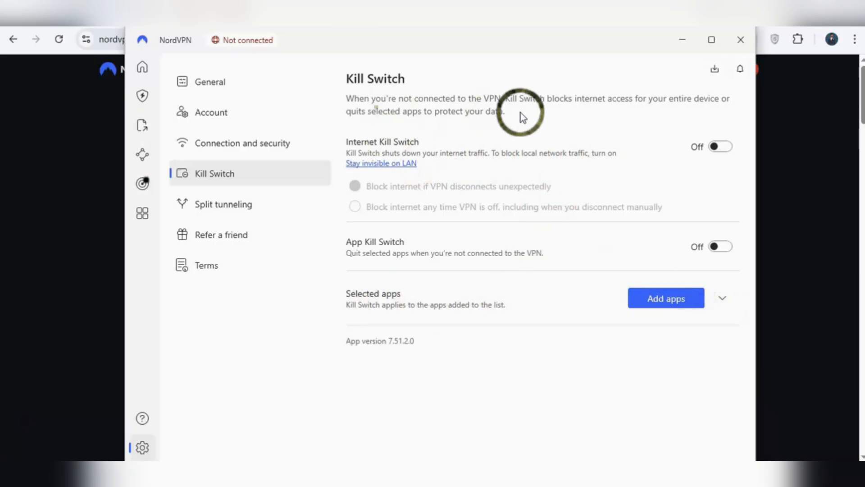
Turn on Threat Protection Pro from the home screen, dismiss the app vulnerability notification and open the Anti-malware page
left_click(142, 67)
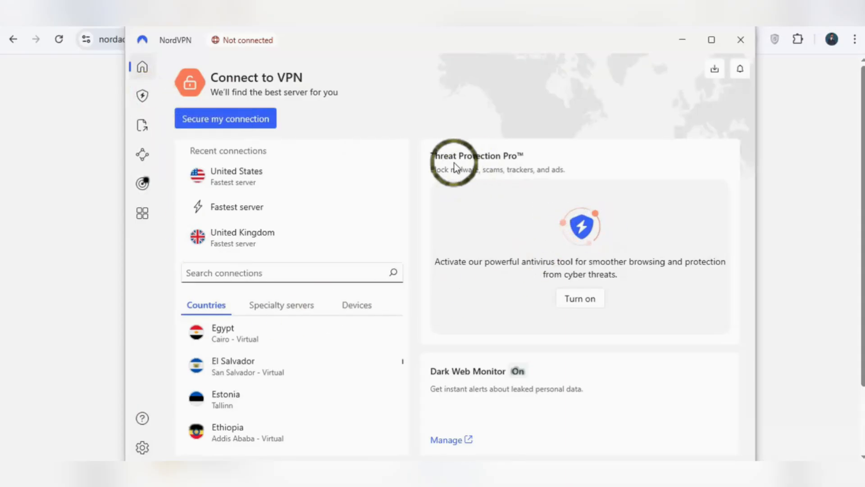
left_click(442, 170)
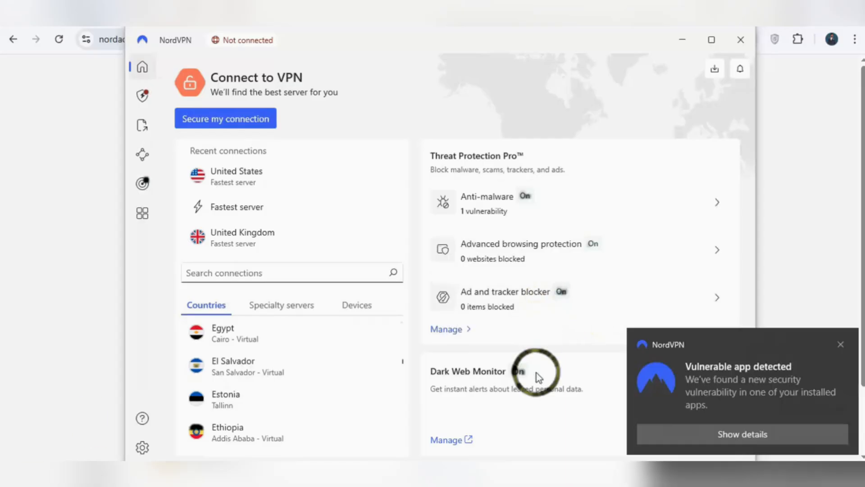
left_click(840, 344)
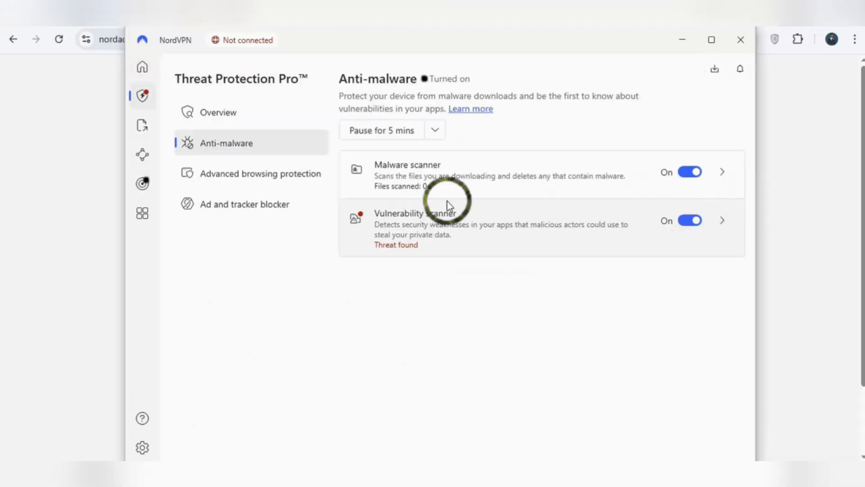
Review the Ad and tracker blocker options of Threat Protection Pro and return to the home screen
left_click(142, 67)
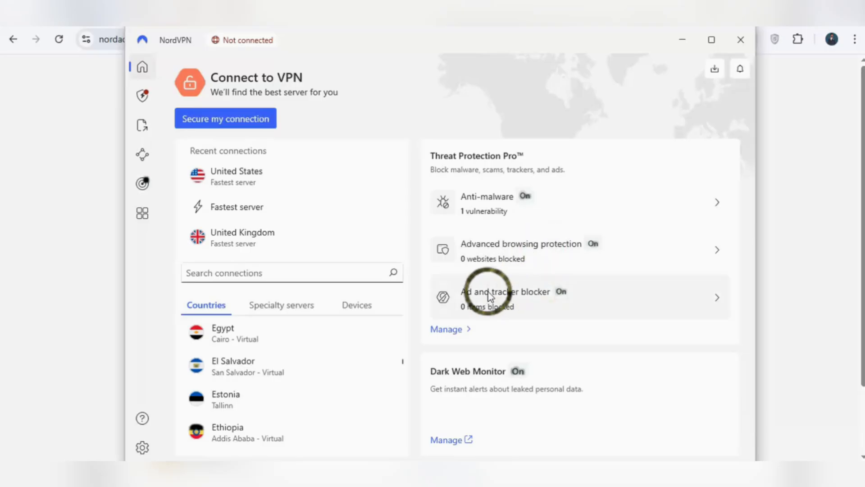
left_click(719, 299)
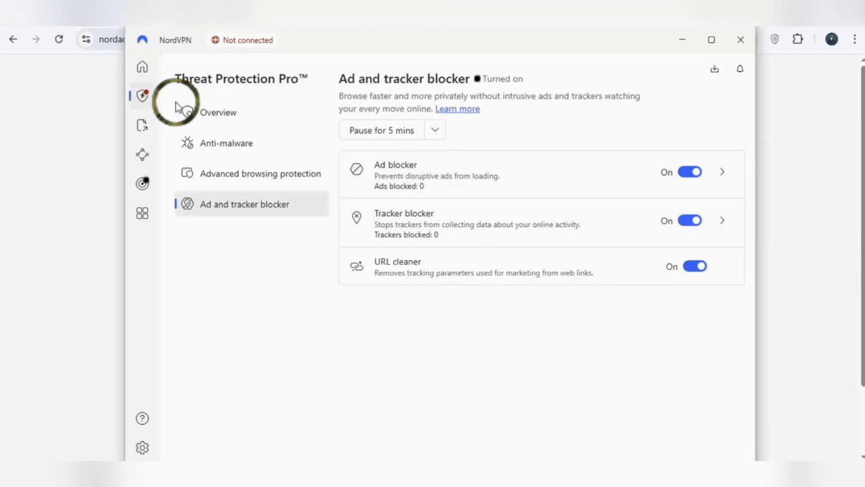
left_click(146, 71)
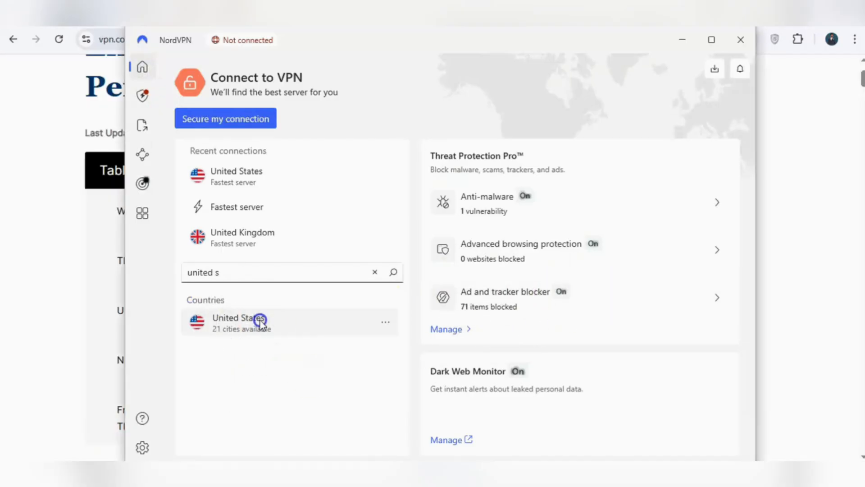
Connect to the United States from the "united s" search, then switch to its Los Angeles city server
left_click(260, 323)
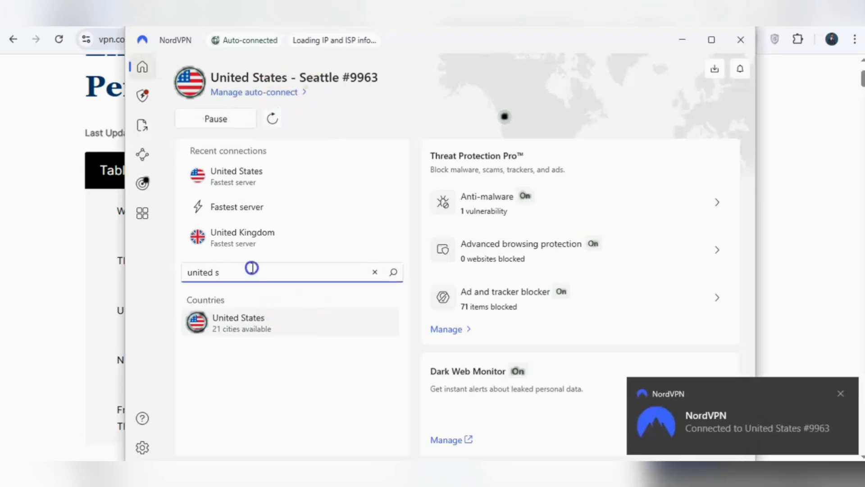
left_click(386, 325)
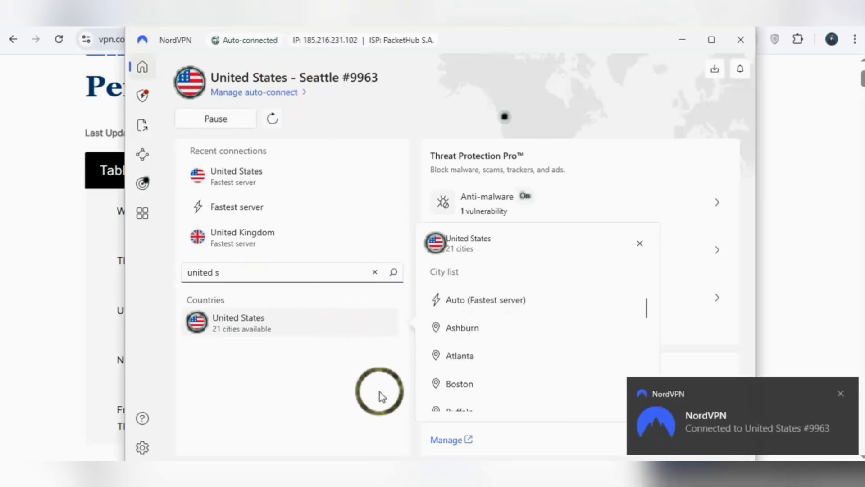
left_click(383, 321)
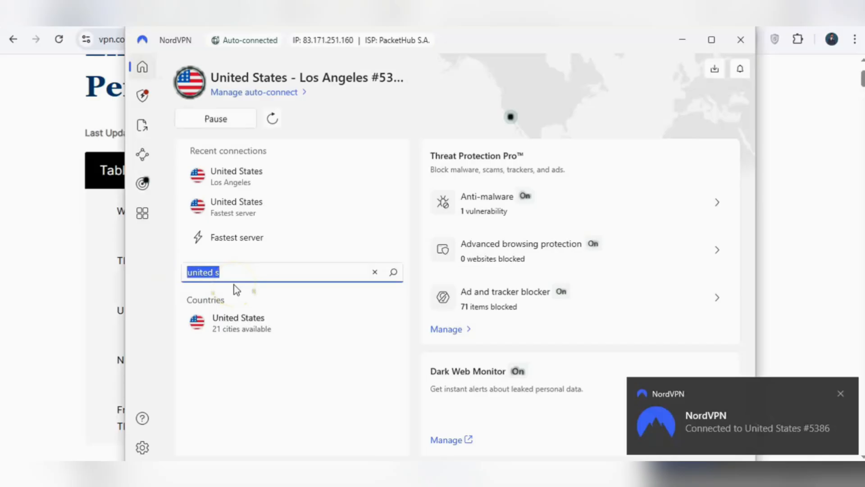
Search the connections for "aust", look through Australia's city list and clear the search
type("aust")
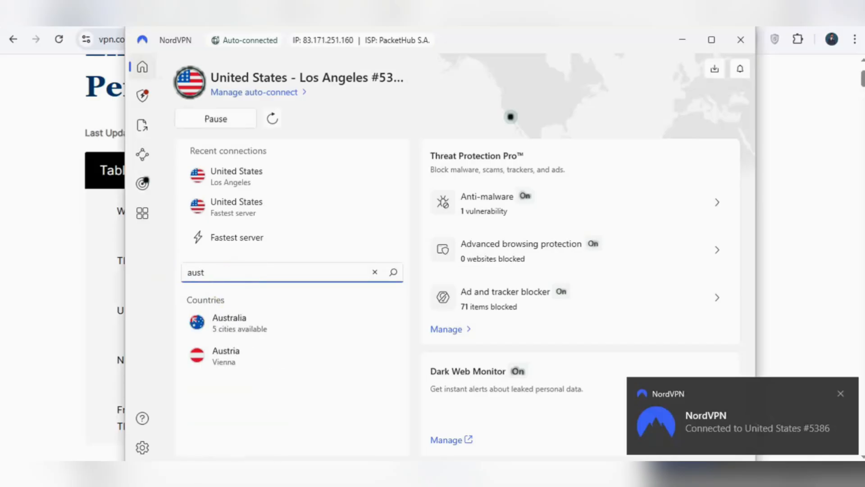
left_click(385, 321)
scroll(477, 315, "down", 2)
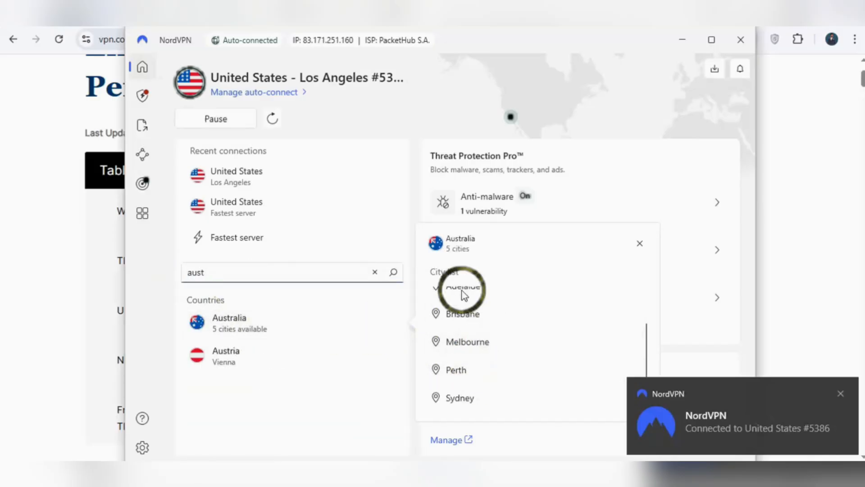
left_click(374, 272)
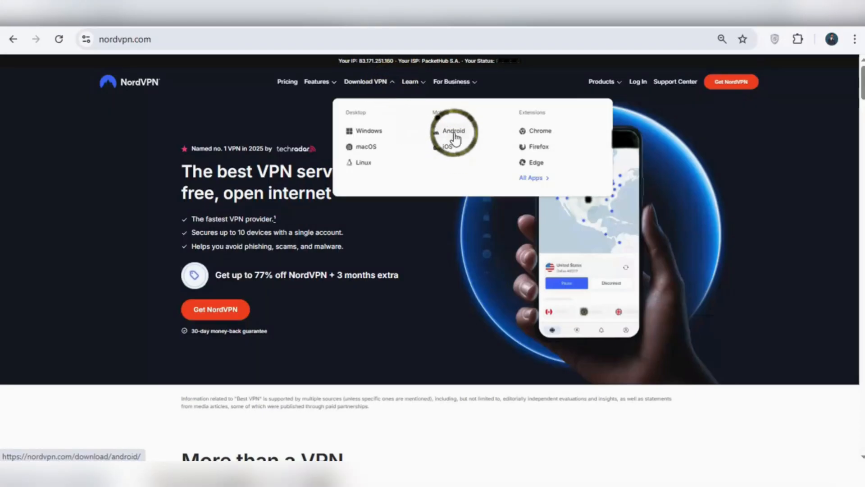
Open the iOS download page on the NordVPN website in the browser and review its app download and supported platforms
left_click(448, 149)
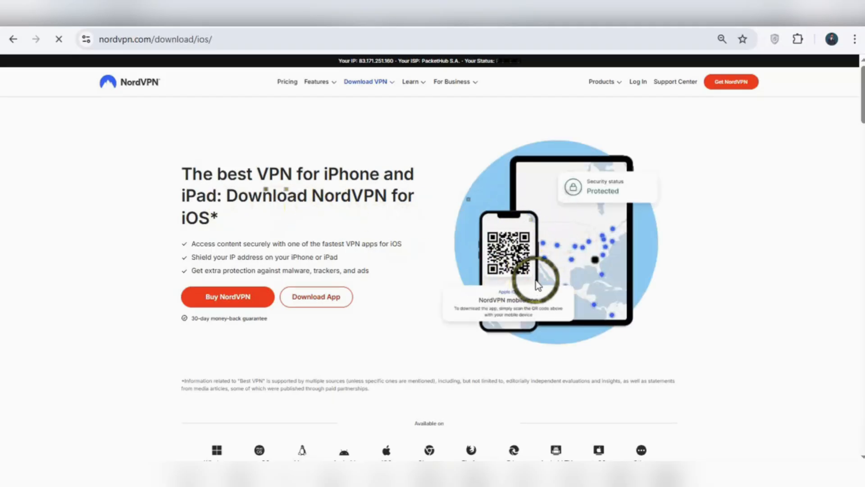
scroll(400, 332, "down", 5)
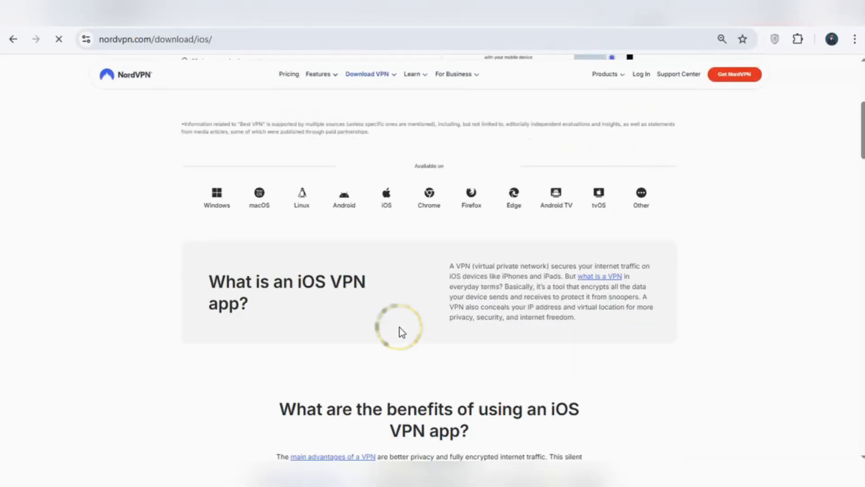
scroll(399, 332, "up", 6)
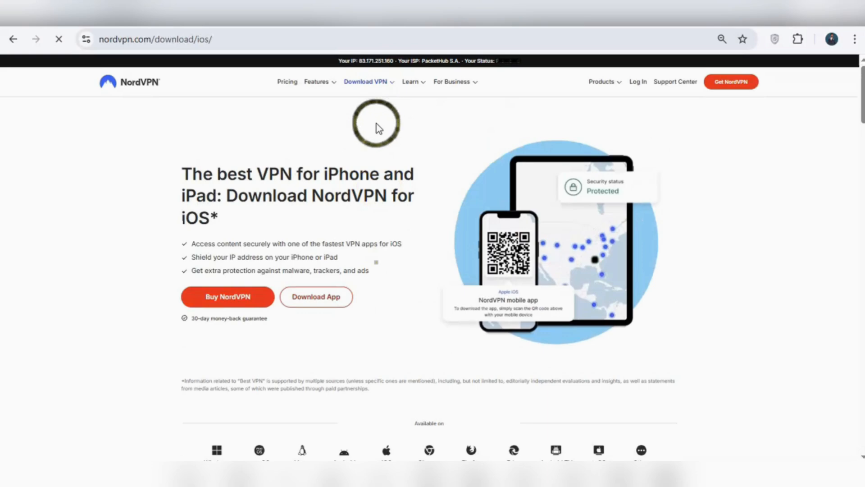
mouse_move(391, 86)
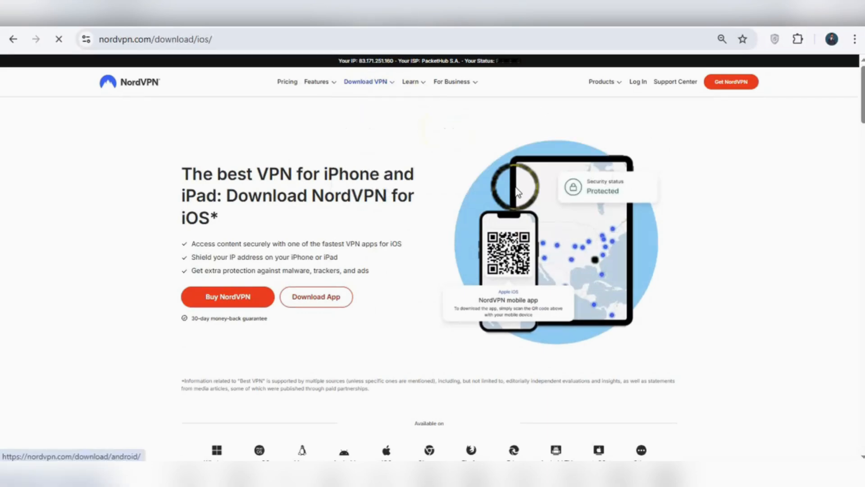
left_click(516, 326)
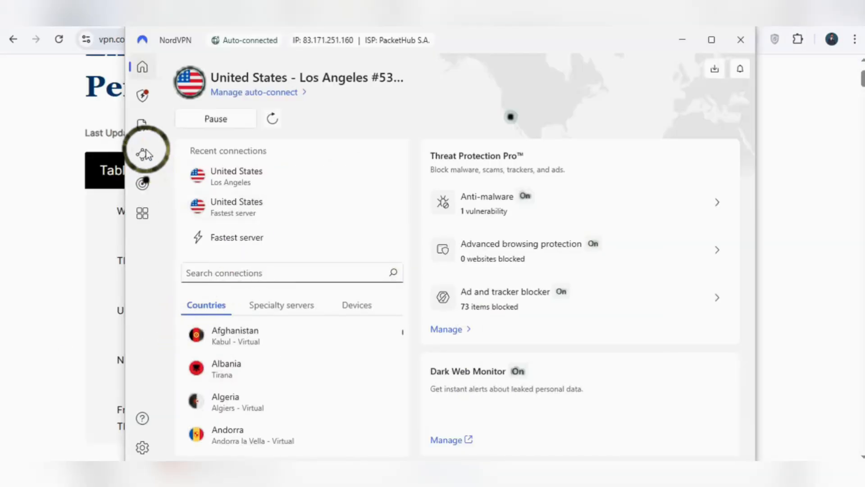
Open Meshnet in the NordVPN desktop app and read the online documentation on using other devices as VPN servers
left_click(143, 155)
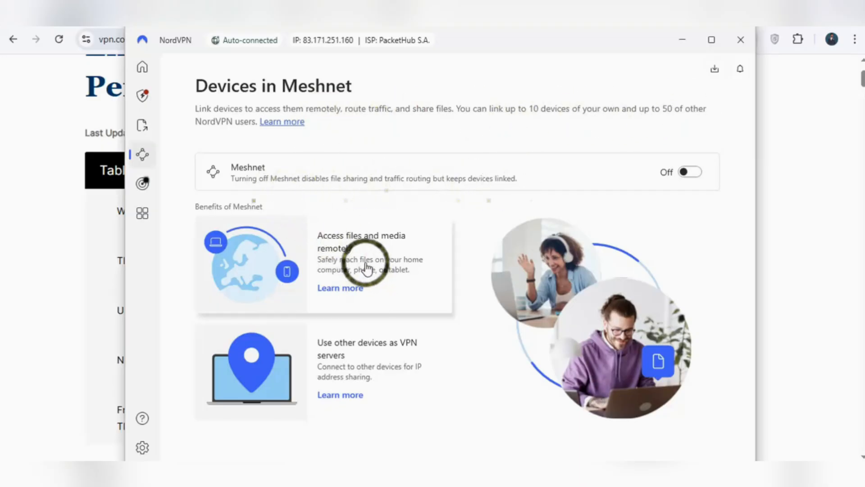
left_click(382, 363)
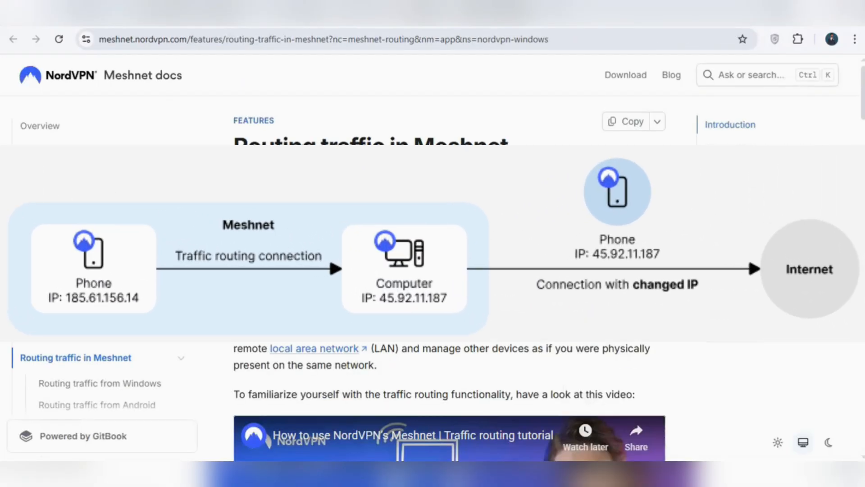
scroll(457, 345, "down", 10)
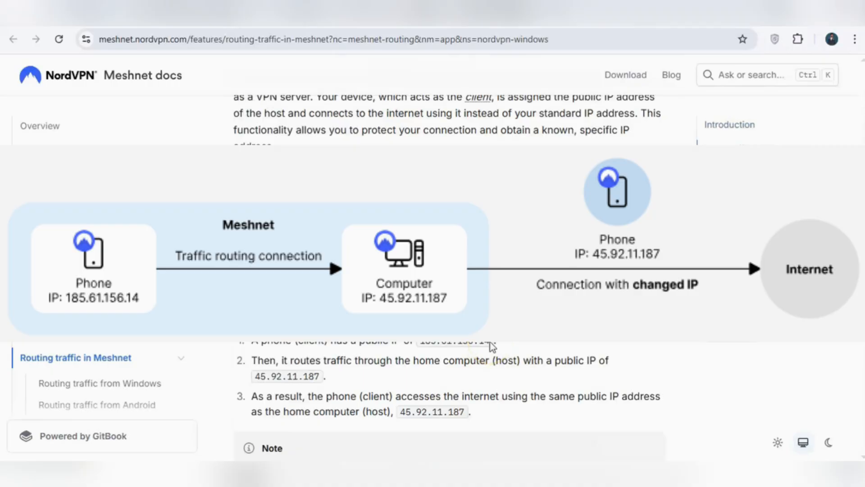
scroll(491, 345, "down", 6)
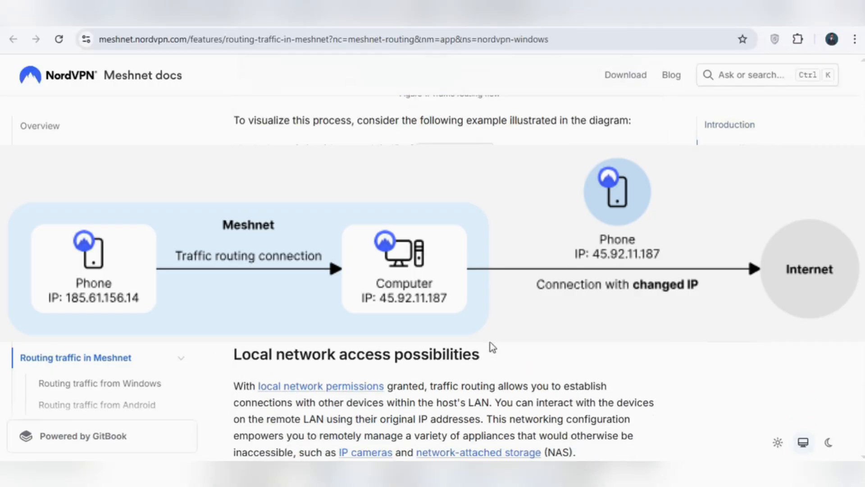
scroll(492, 347, "down", 3)
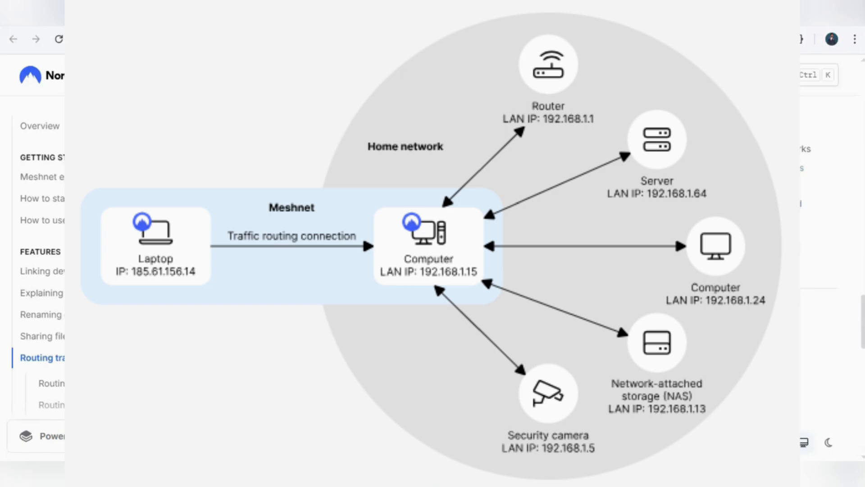
scroll(511, 350, "down", 5)
left_click(477, 356)
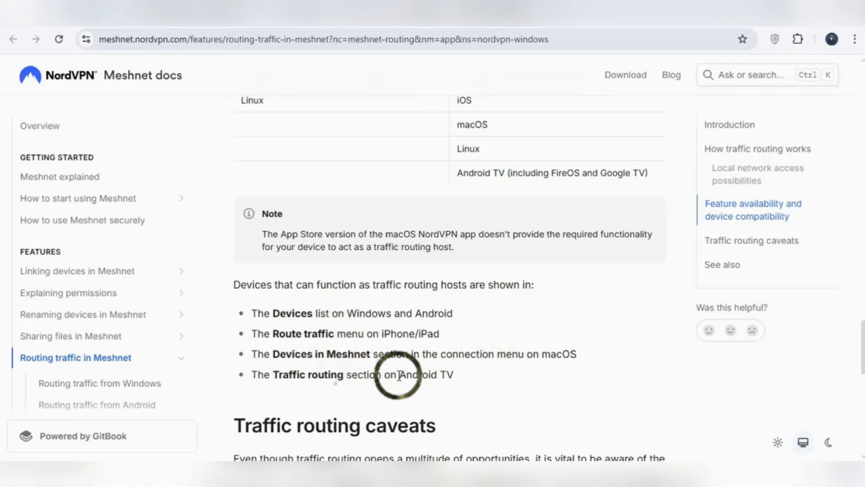
scroll(430, 390, "down", 8)
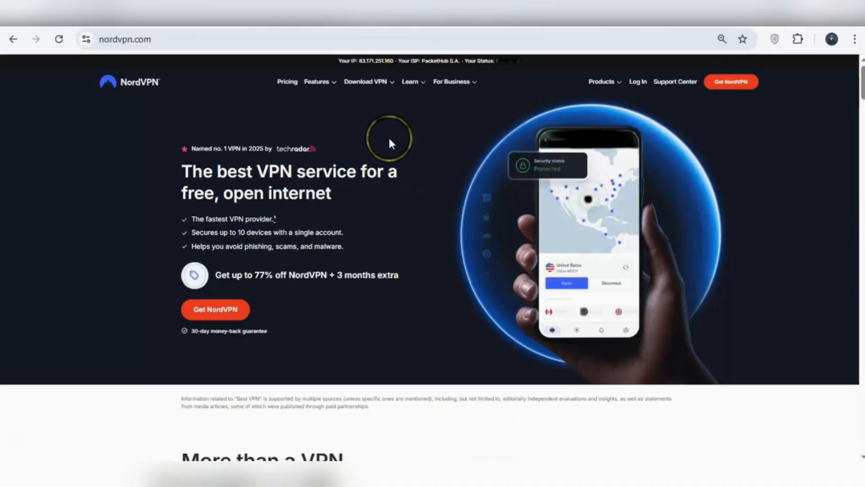
Browse the NordVPN homepage through the threat monitoring and expert review sections to the device availability section
scroll(388, 136, "down", 10)
scroll(536, 300, "down", 10)
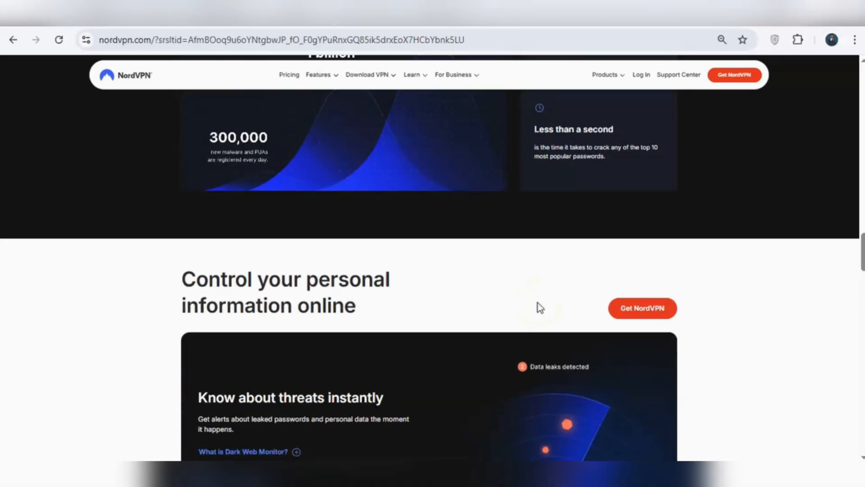
scroll(394, 302, "down", 12)
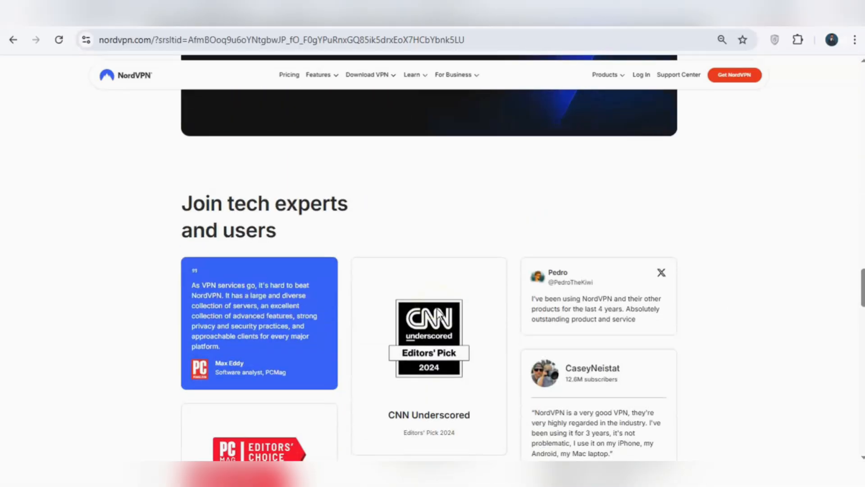
scroll(500, 295, "down", 7)
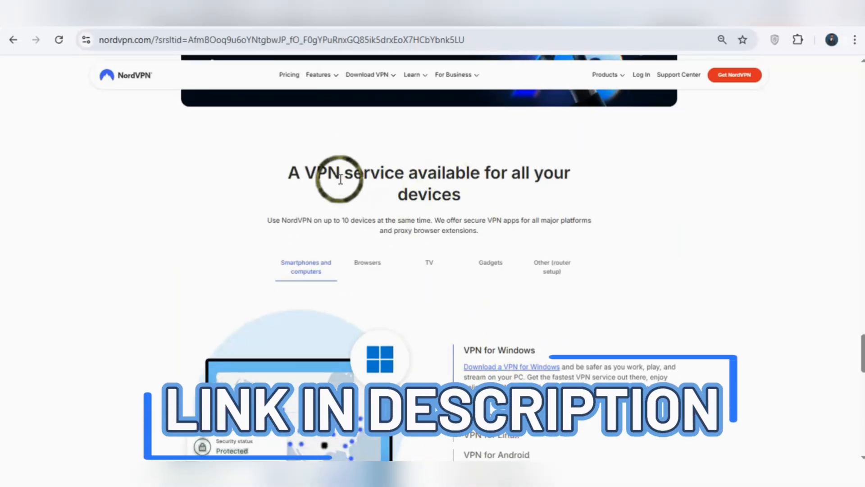
Look through the supported device categories on the NordVPN homepage: Browsers, TV, Gadgets and Other (router setup)
left_click_drag(285, 171, 471, 194)
left_click(442, 276)
scroll(442, 276, "down", 2)
left_click(367, 201)
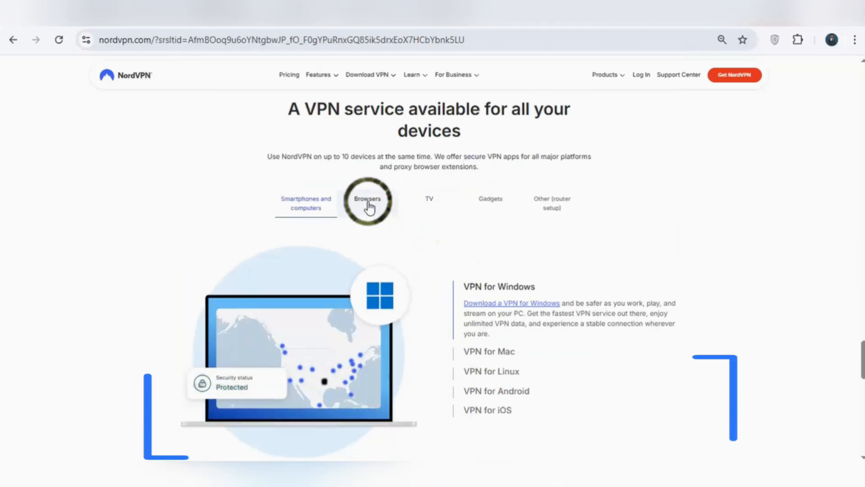
left_click(423, 198)
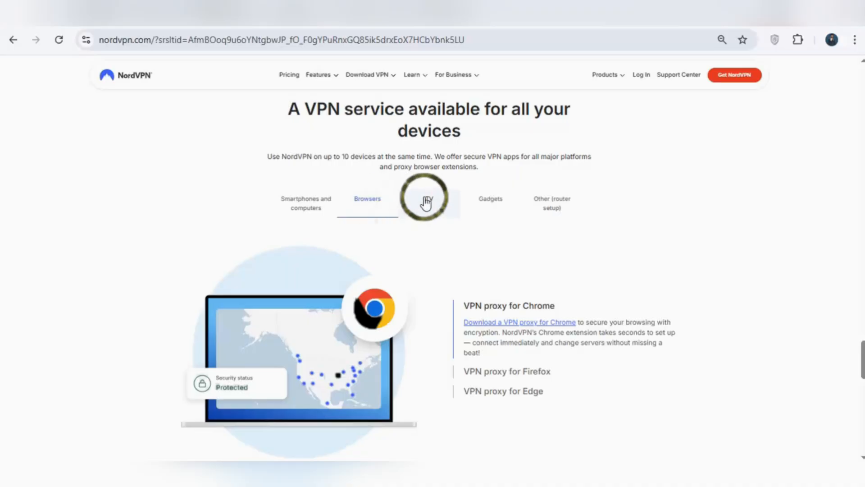
left_click(492, 202)
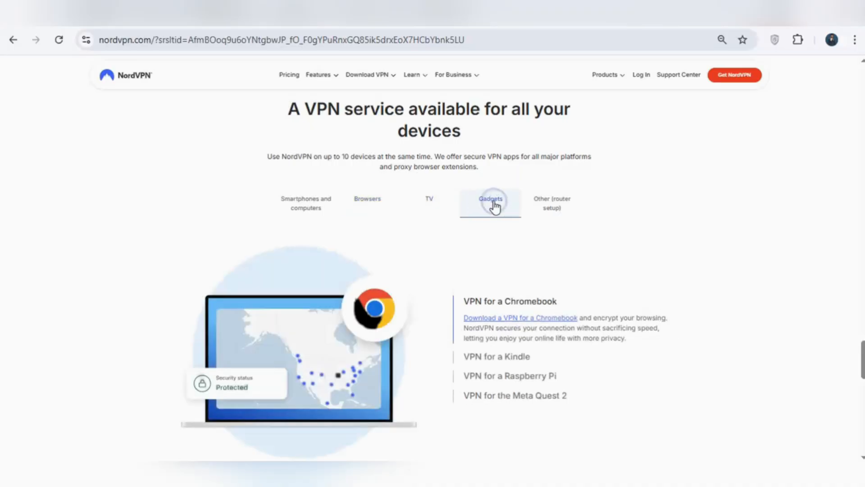
left_click(539, 199)
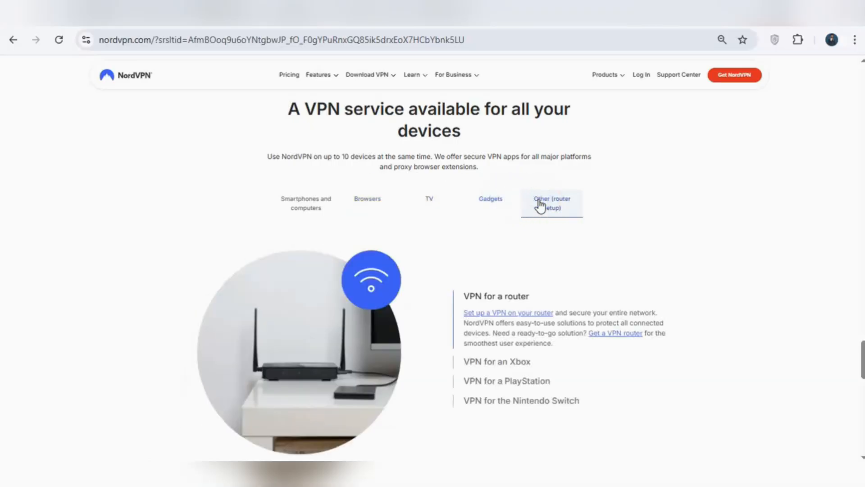
Browse the NordVPN homepage past the device availability section to the Frequently Asked Questions
left_click(469, 248)
scroll(469, 248, "down", 1)
scroll(469, 248, "down", 10)
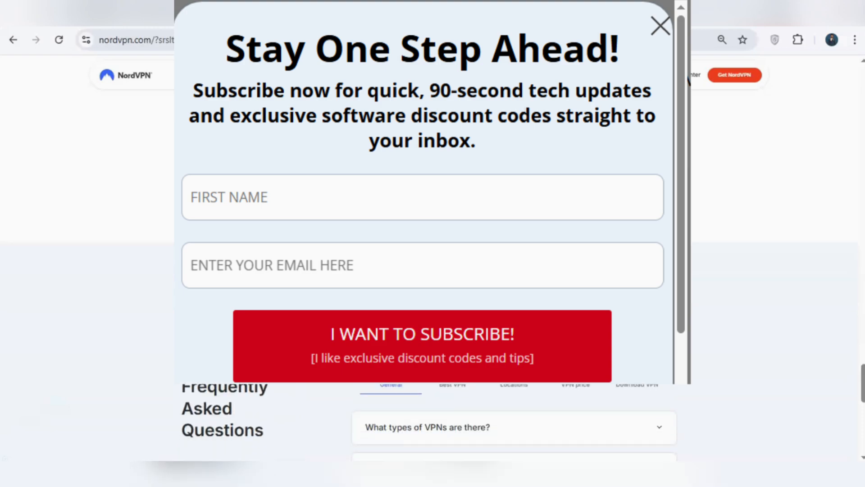
scroll(688, 79, "down", 3)
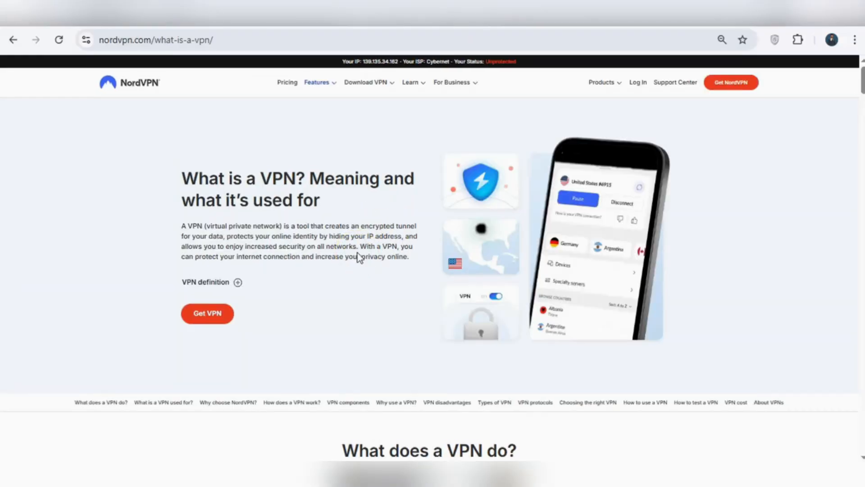
Read the "What is a VPN?" page through the sections on what a VPN does and what it is used for
scroll(358, 256, "down", 3)
scroll(358, 257, "down", 3)
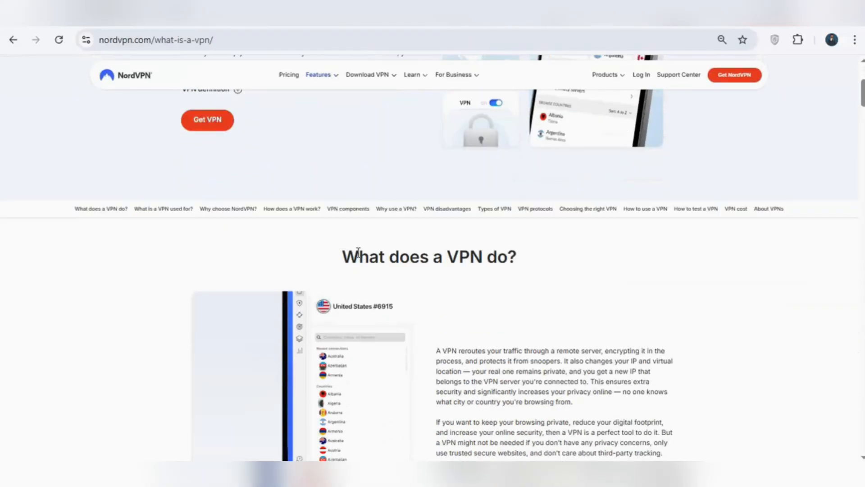
left_click(385, 247)
scroll(440, 290, "down", 7)
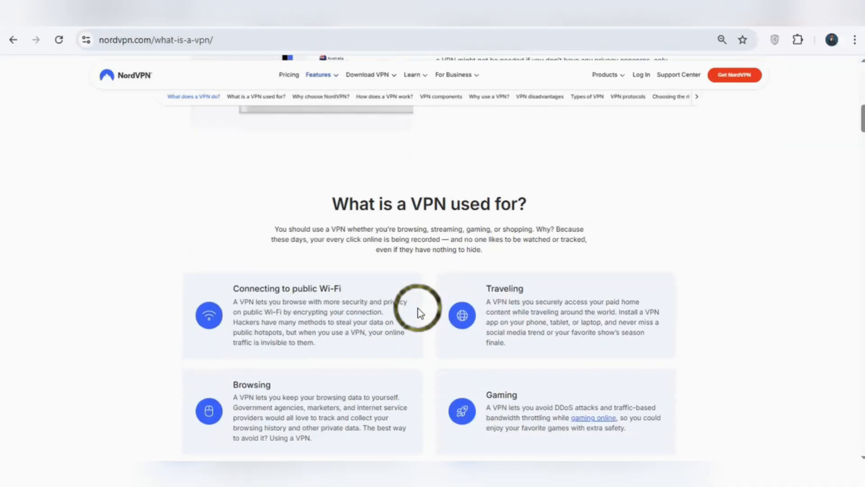
scroll(335, 315, "down", 2)
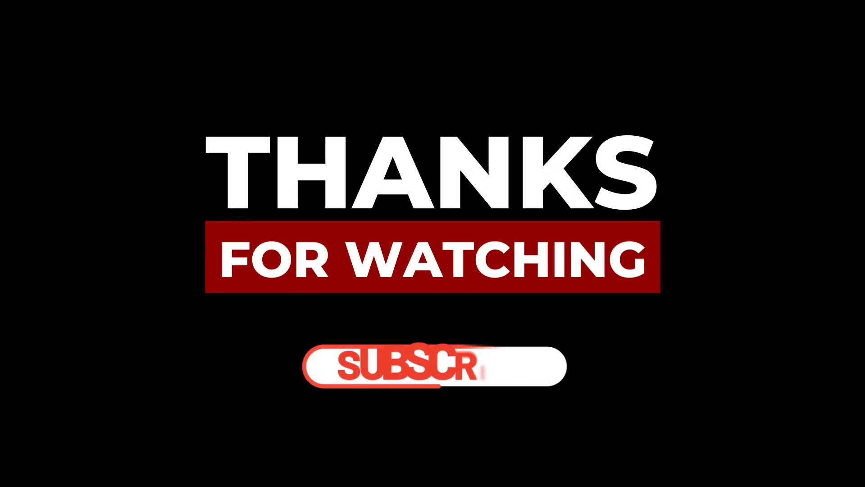